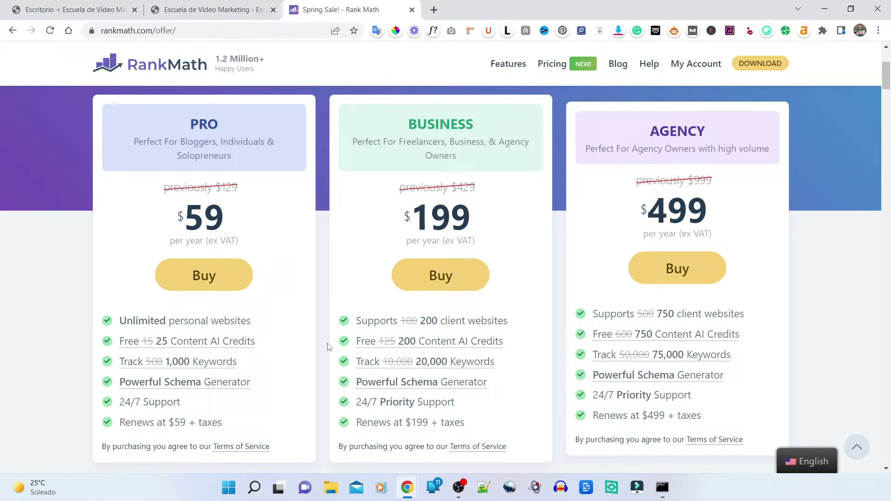
Download the Rank Math SEO PRO plugin from the Rank Math account and save it as seo-by-rank-math-pro in the Escritorio folder.
click(50, 6)
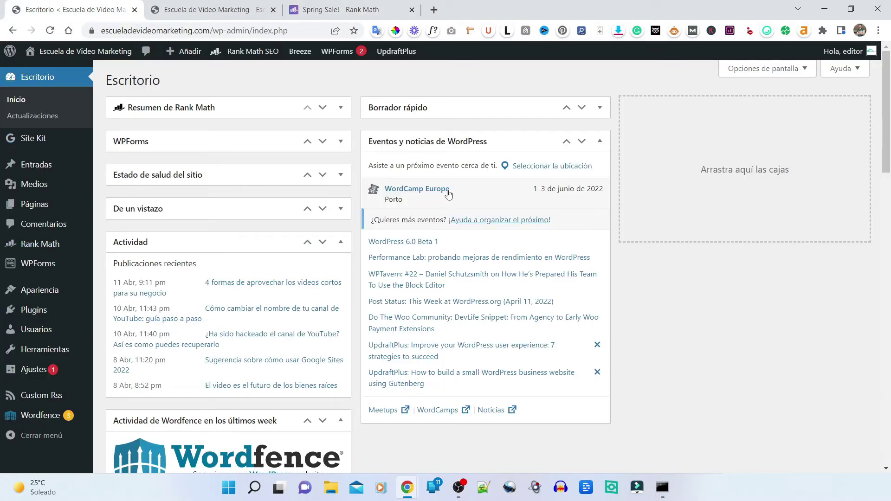
mouse_move(66, 245)
click(320, 14)
click(694, 65)
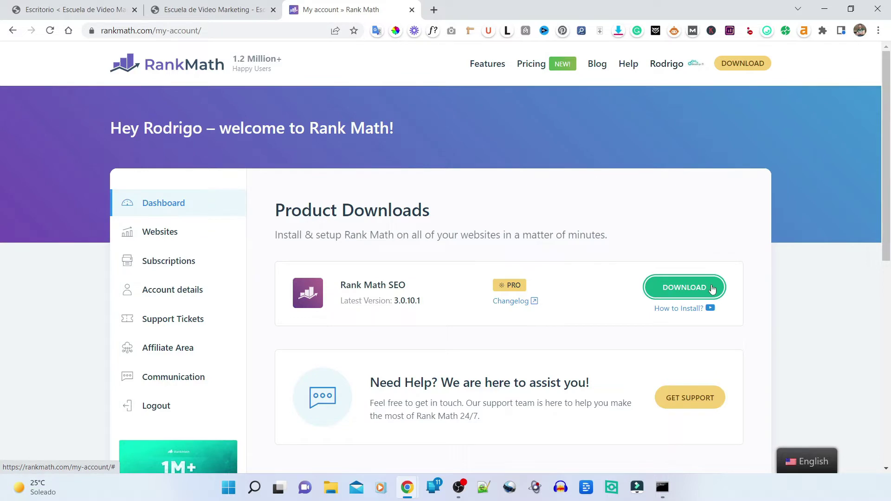
click(684, 288)
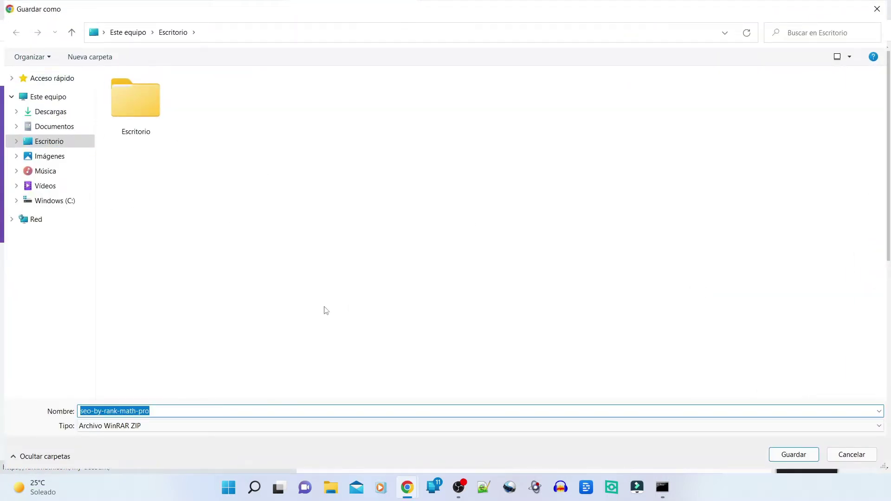
click(793, 454)
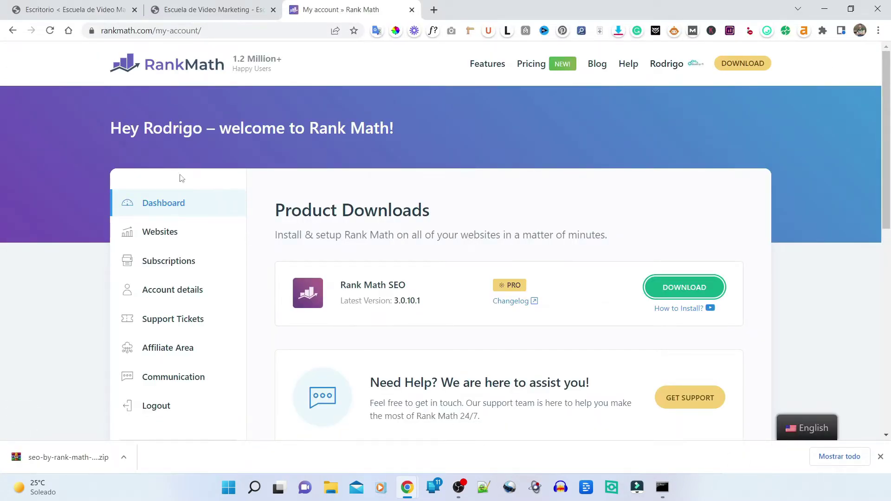
Install the plugin on the WordPress site from the uploaded seo-by-rank-math-pro.zip file and activate it.
click(61, 9)
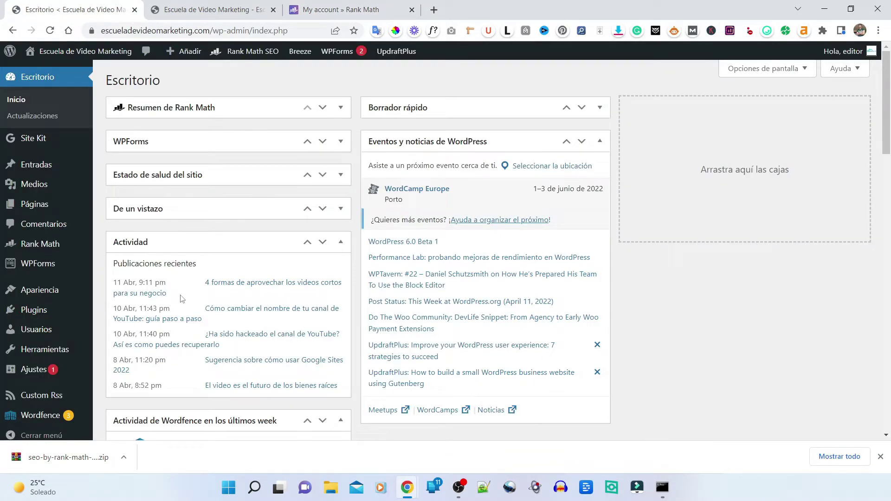
mouse_move(54, 308)
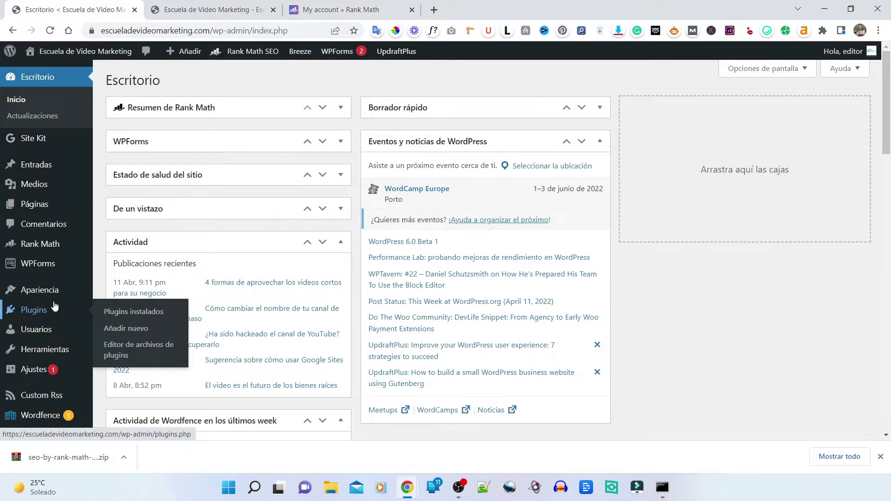
click(151, 330)
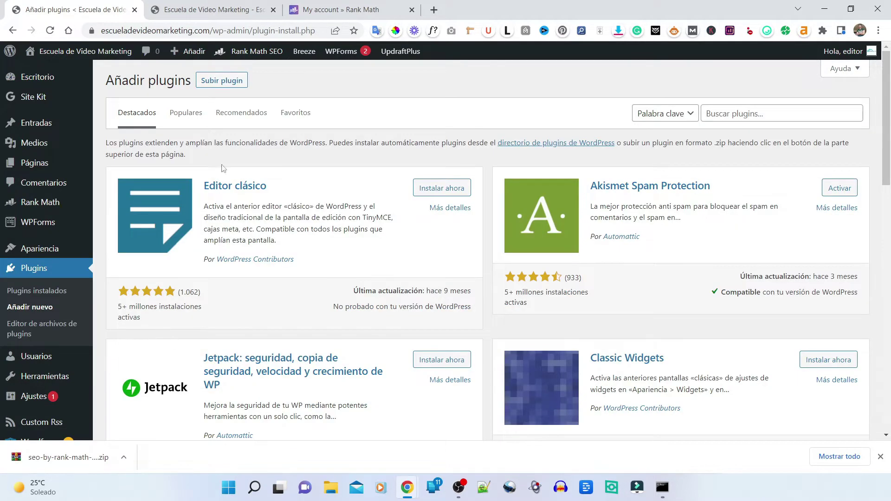
click(240, 83)
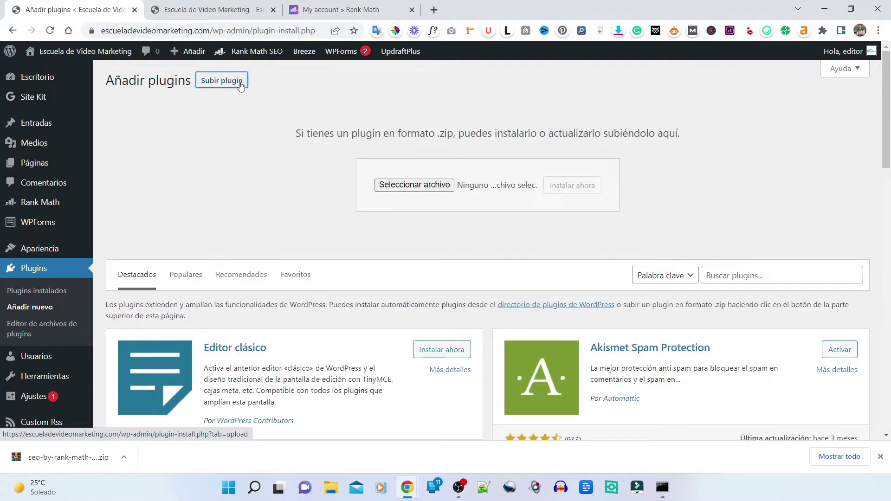
click(439, 185)
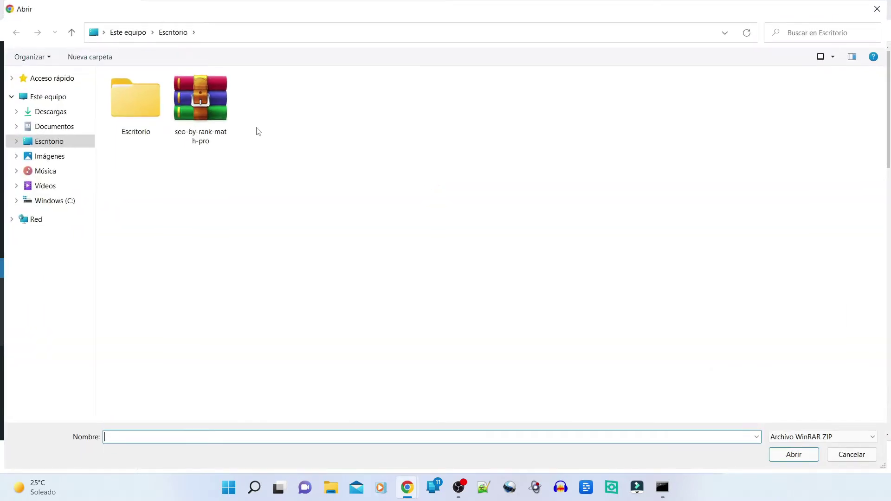
double_click(200, 107)
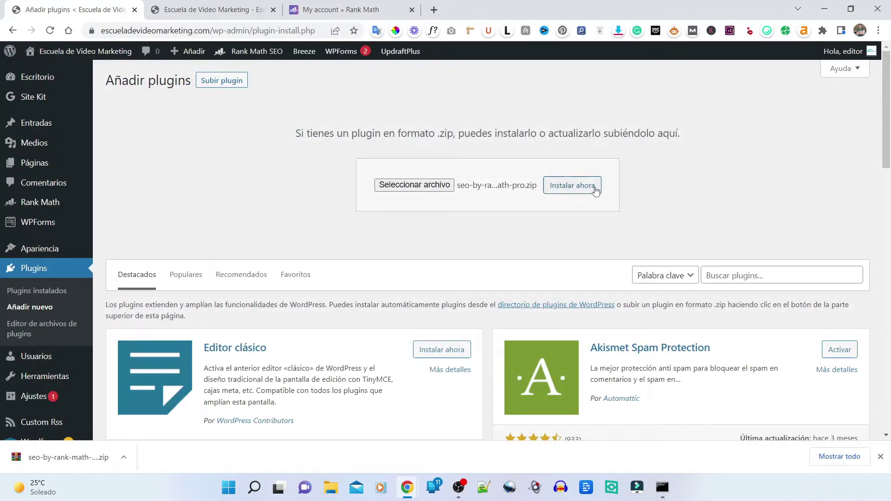
click(596, 190)
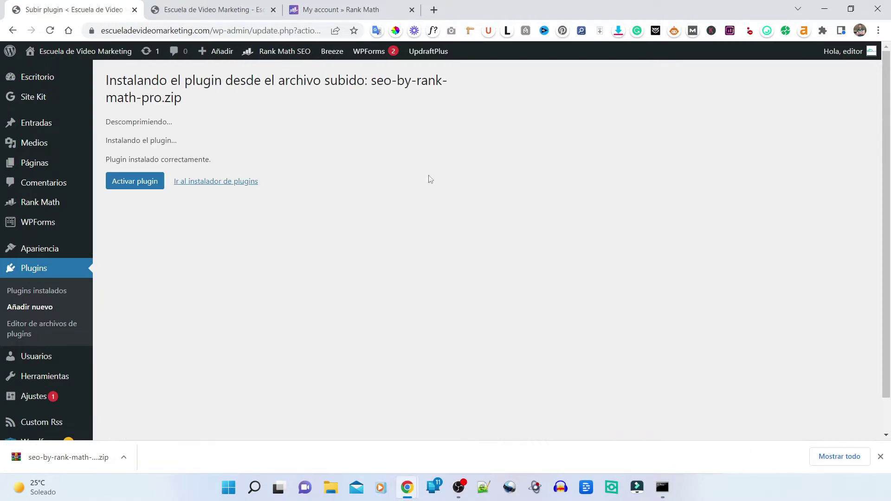
click(162, 189)
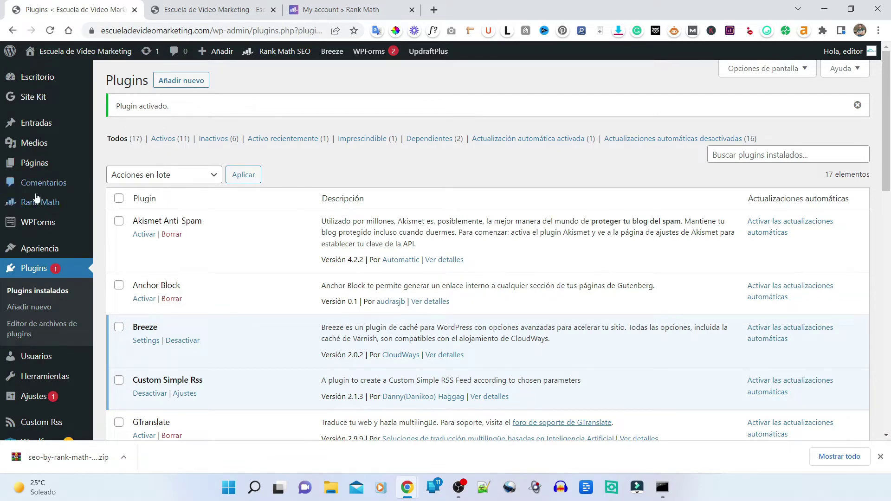
Open the Rank Math dashboard with its modules and dismiss the browser's download notice.
mouse_move(37, 206)
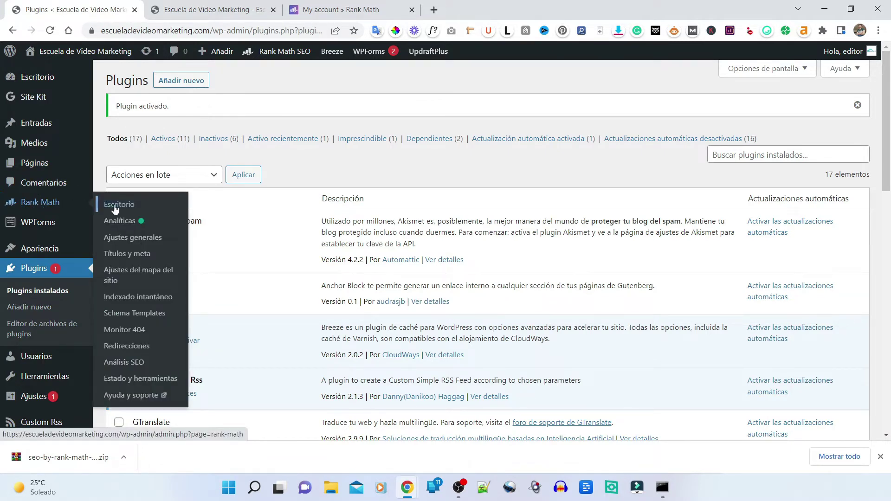
click(151, 209)
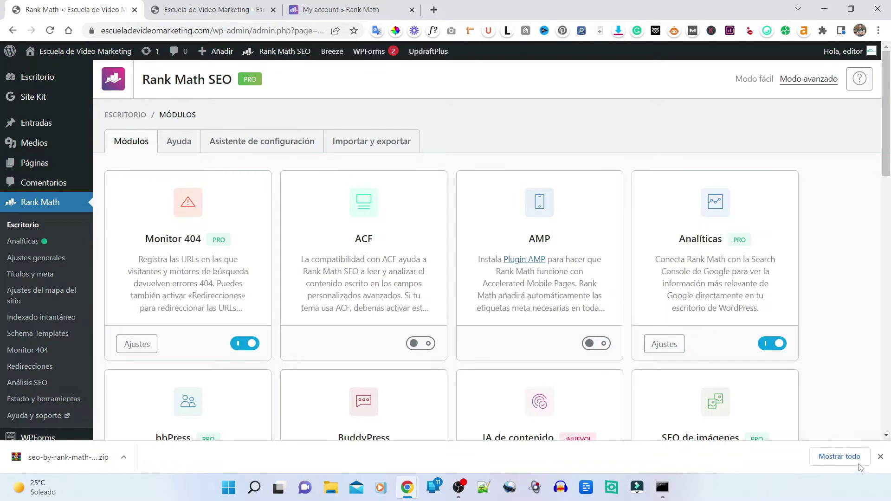
click(880, 457)
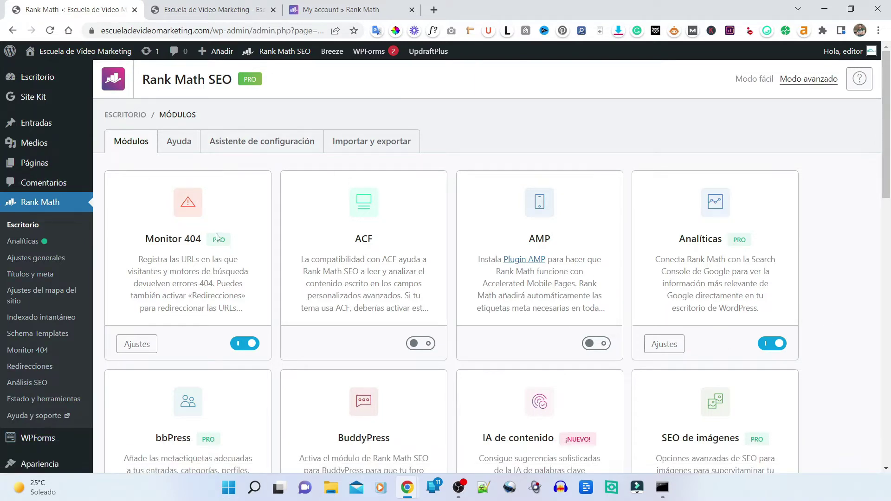
drag(232, 240, 218, 240)
click(246, 219)
Launch Rank Math's configuration wizard in Advanced mode.
click(311, 144)
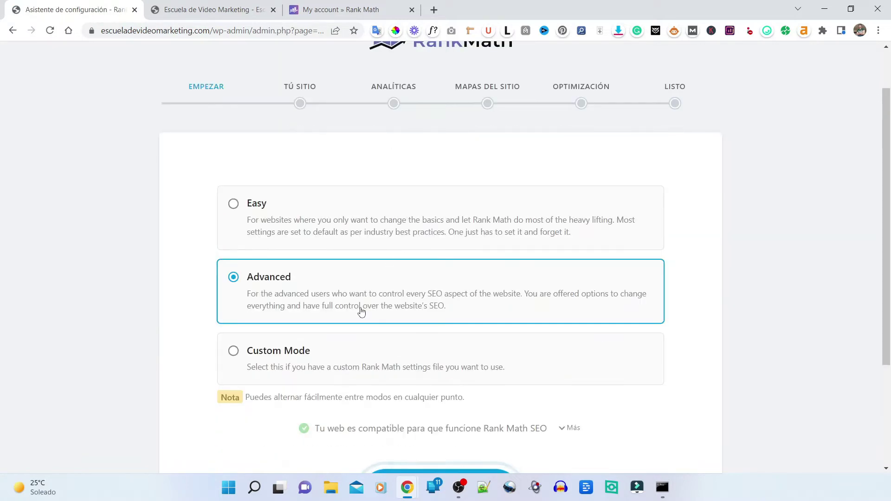
scroll(361, 311, down, 1)
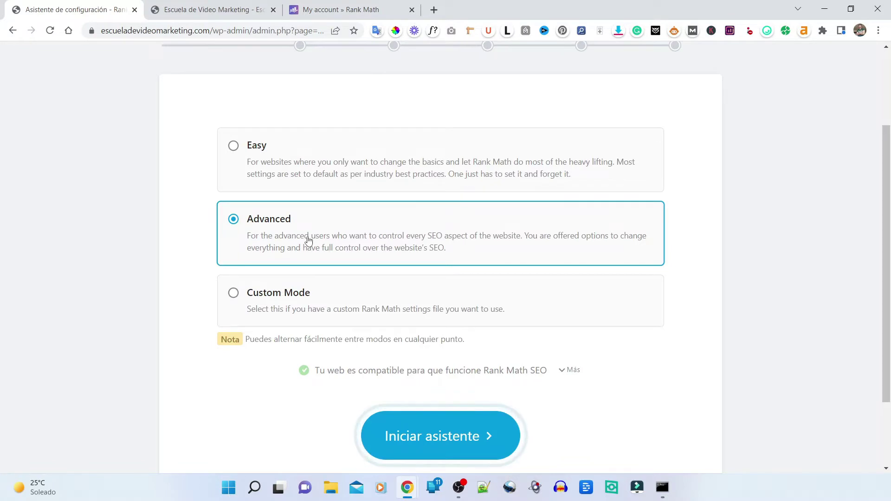
click(492, 437)
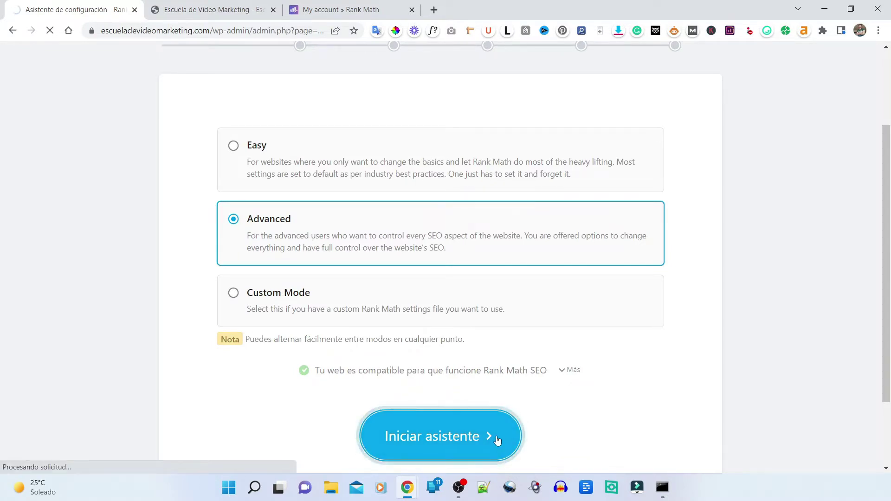
Review the website type, logo and social image settings, and save them to continue to the Analíticas stage.
scroll(592, 334, down, 2)
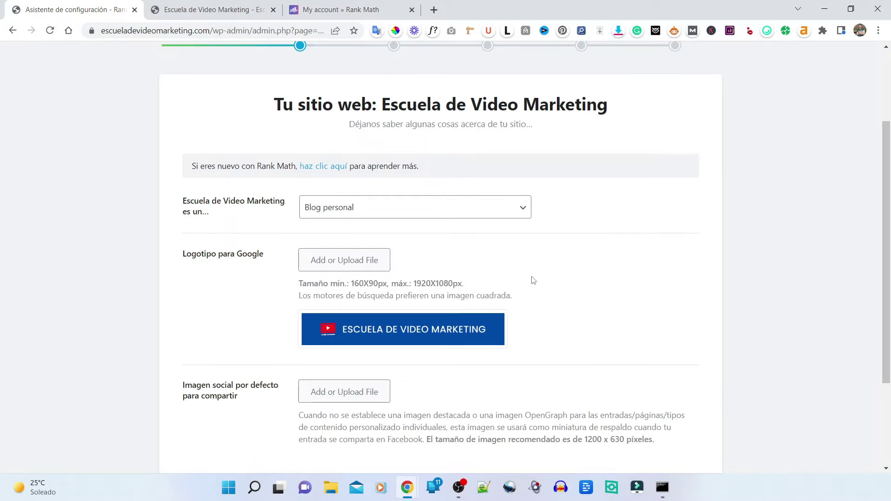
scroll(533, 280, down, 3)
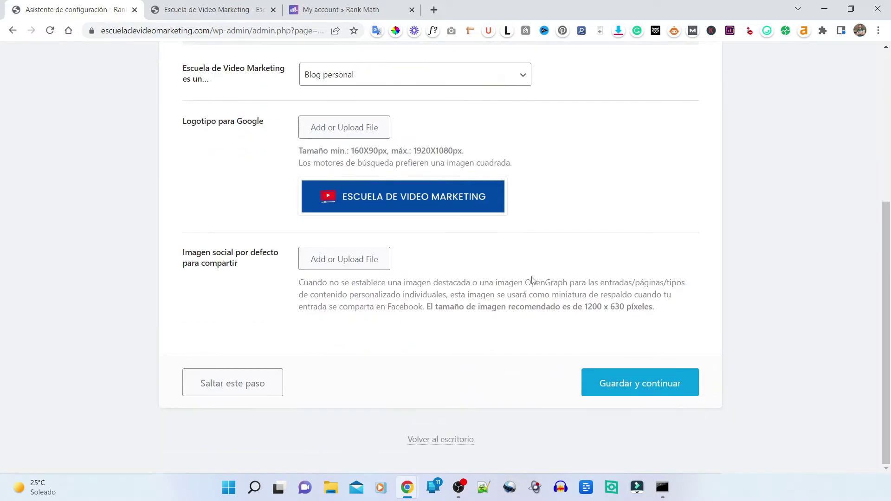
click(690, 386)
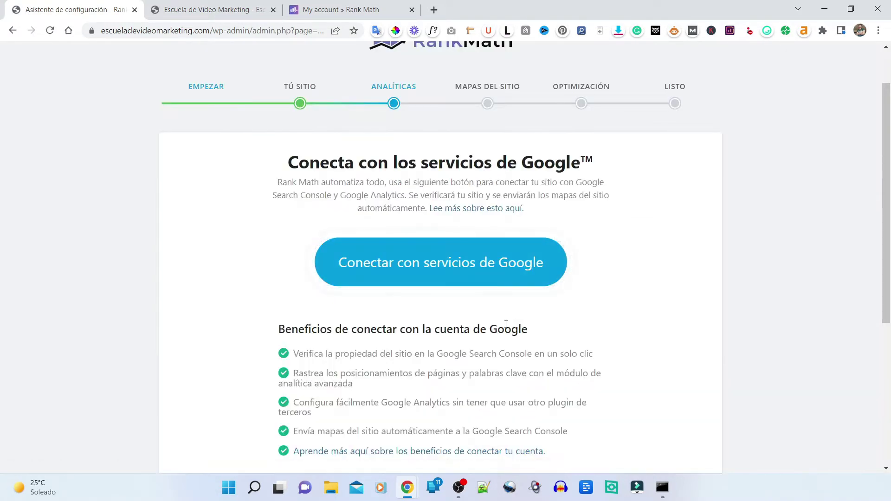
Connect Rank Math to Google services with the first listed account, granting all optional Analytics, AdSense and Search Console permissions.
click(512, 260)
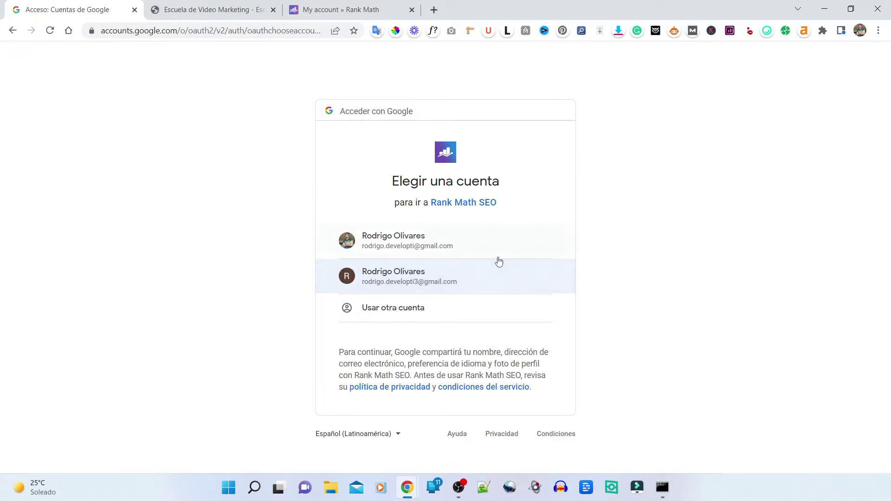
click(472, 245)
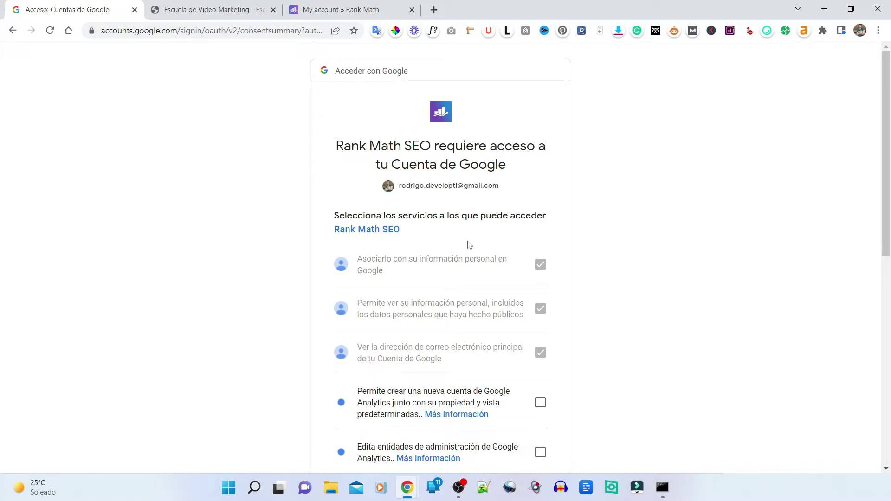
scroll(478, 252, down, 4)
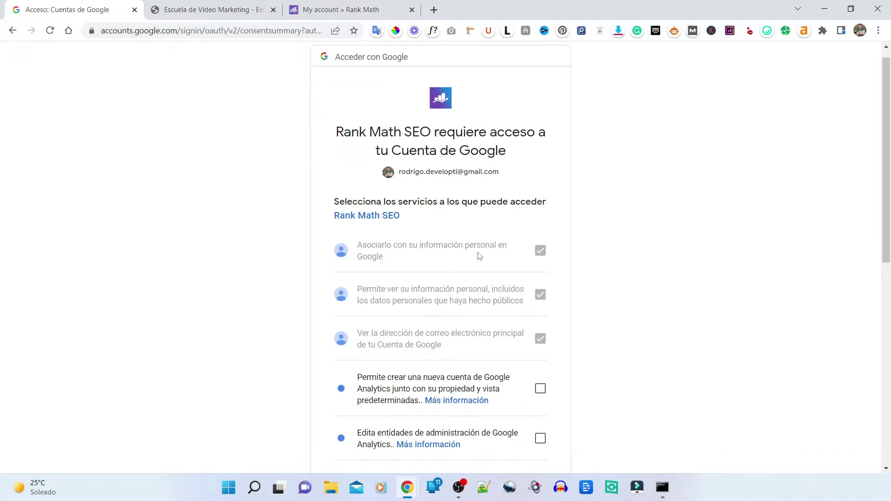
click(540, 228)
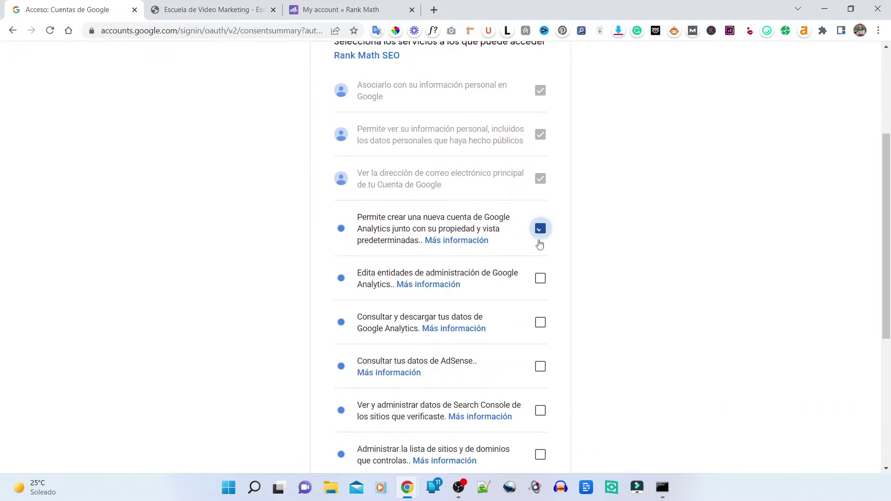
click(540, 278)
click(540, 322)
click(541, 366)
click(540, 410)
scroll(537, 303, down, 4)
click(538, 299)
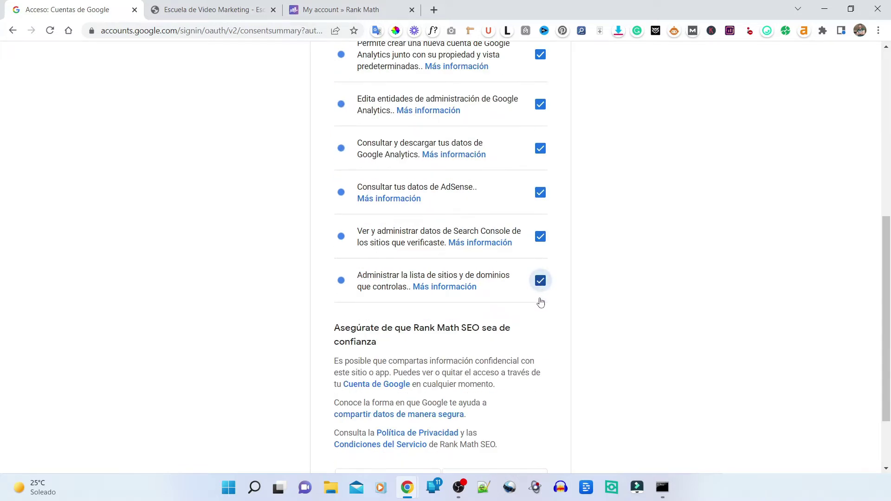
scroll(524, 302, down, 2)
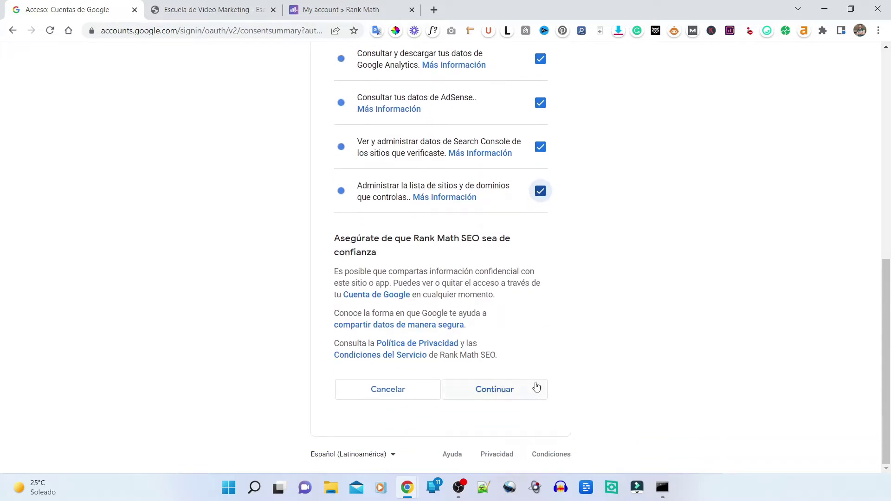
click(523, 398)
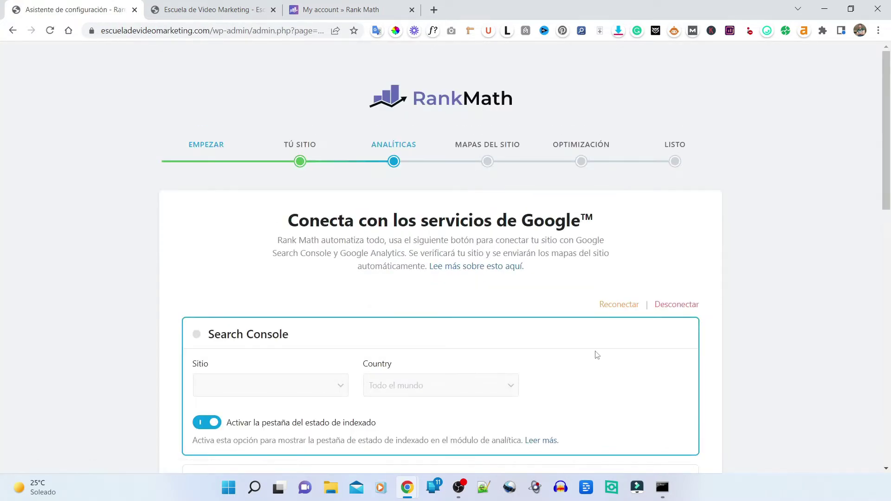
Set the Analíticas account to Escuela de Video Marketing, the property to escueladevideomarketing.com and the view to Todos los datos de la web.
scroll(579, 338, down, 4)
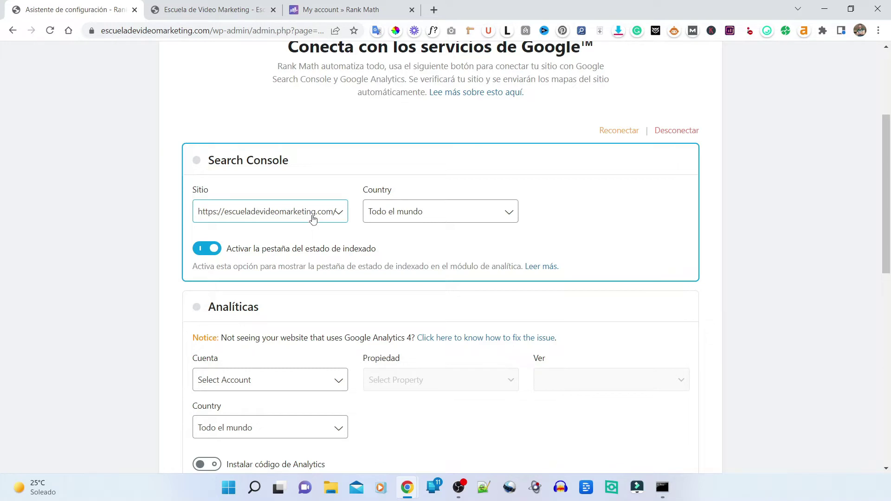
scroll(311, 239, down, 1)
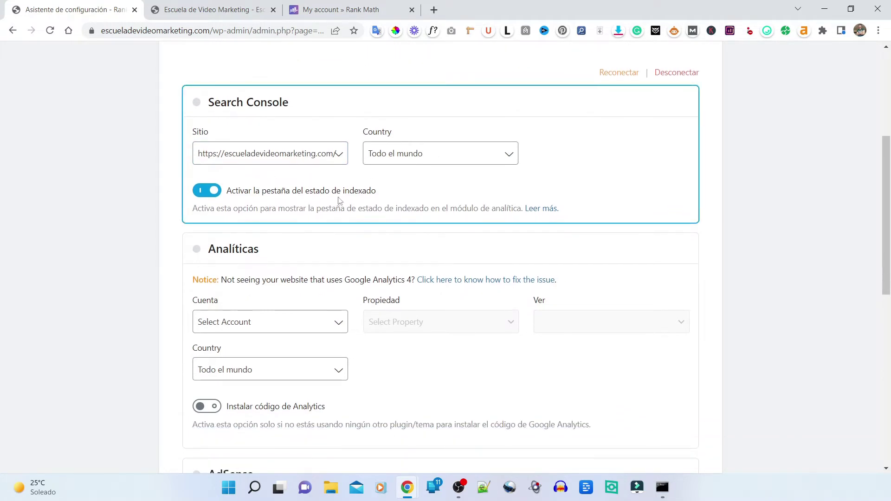
scroll(332, 235, down, 1)
scroll(332, 235, down, 2)
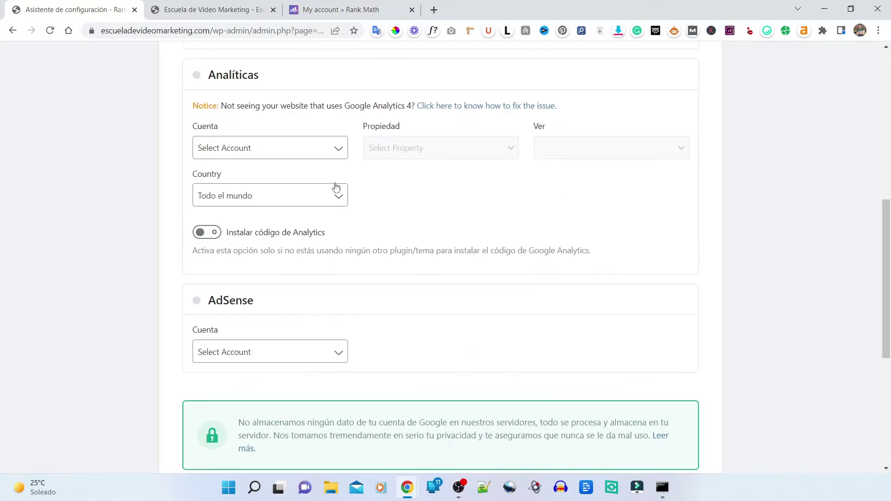
click(272, 149)
text(escue)
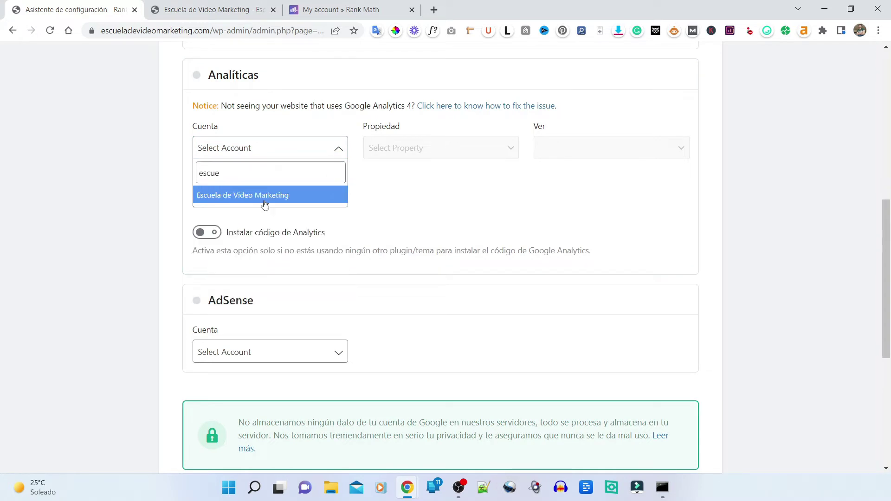
click(264, 197)
click(453, 153)
click(411, 215)
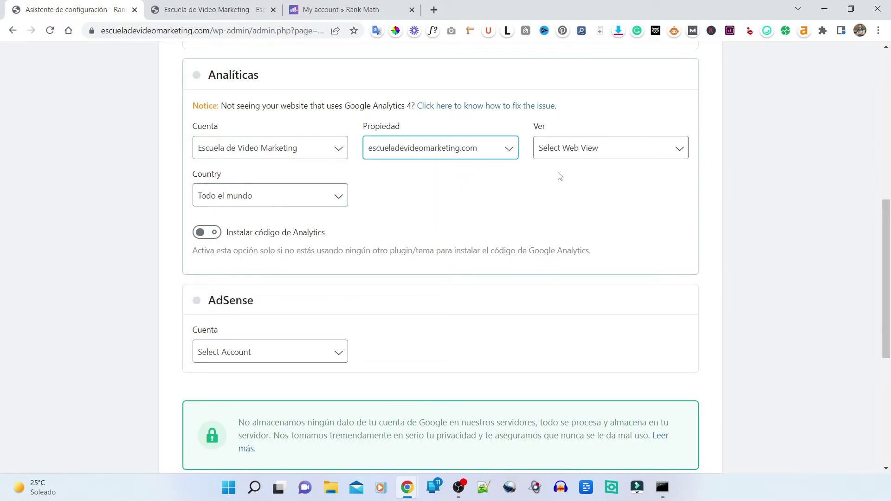
click(561, 148)
click(563, 214)
Review the Analíticas account, country and AdSense account choices, and save them with email reports enabled to continue to Mapas del sitio.
click(244, 149)
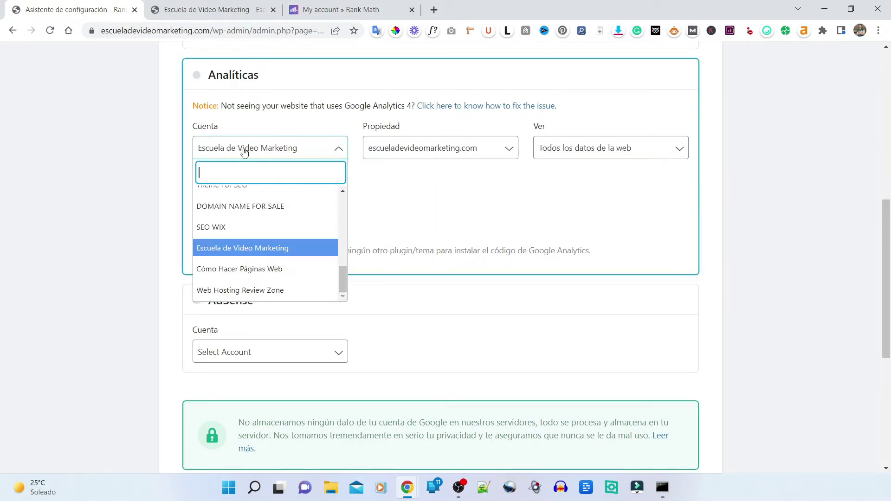
click(290, 195)
click(290, 196)
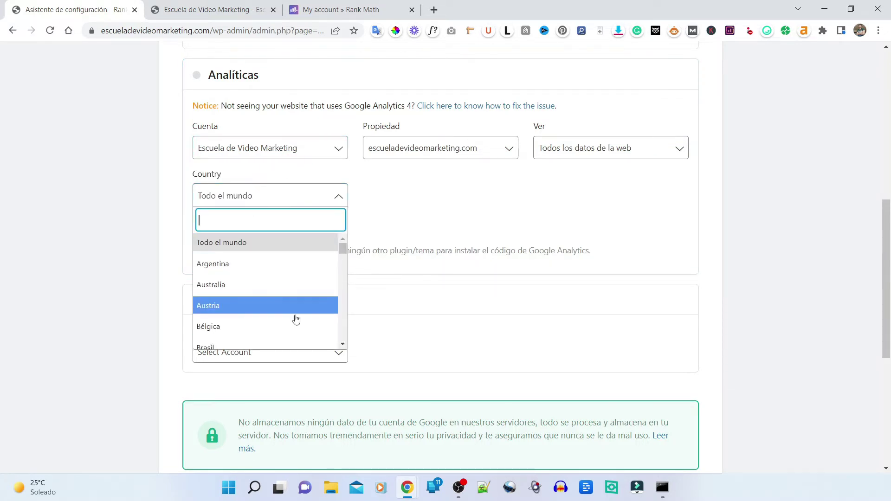
click(378, 232)
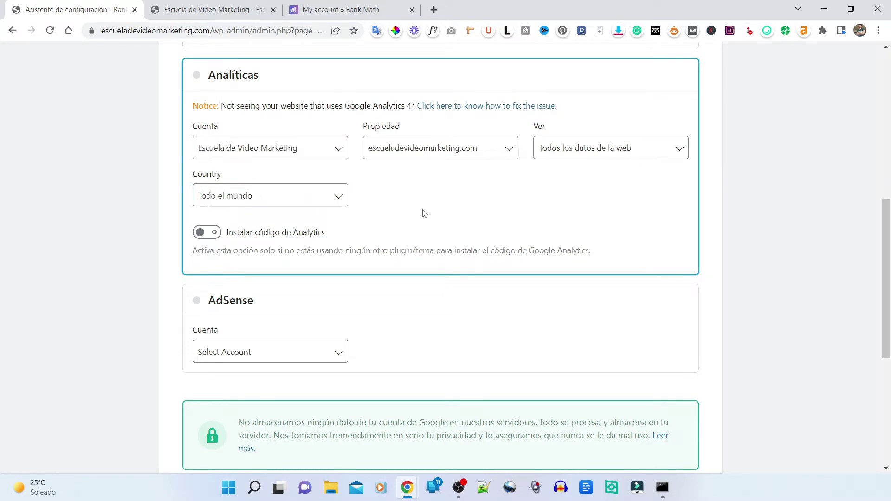
scroll(422, 212, down, 3)
click(275, 235)
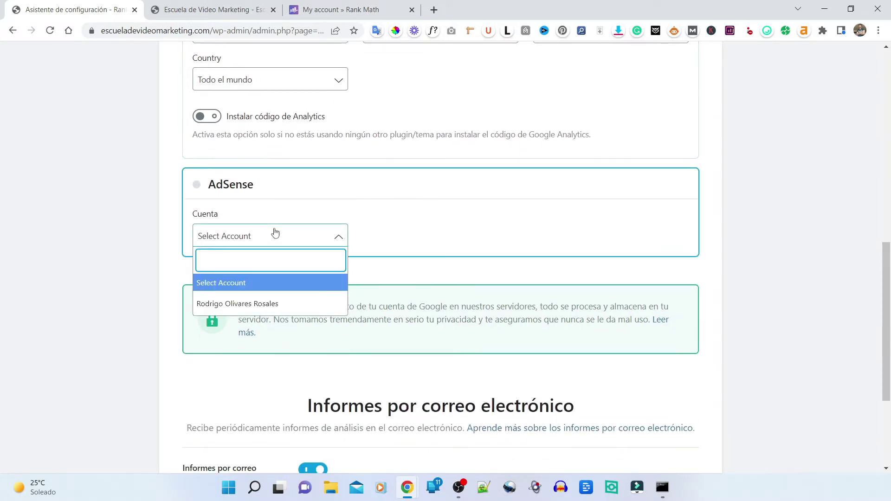
click(325, 206)
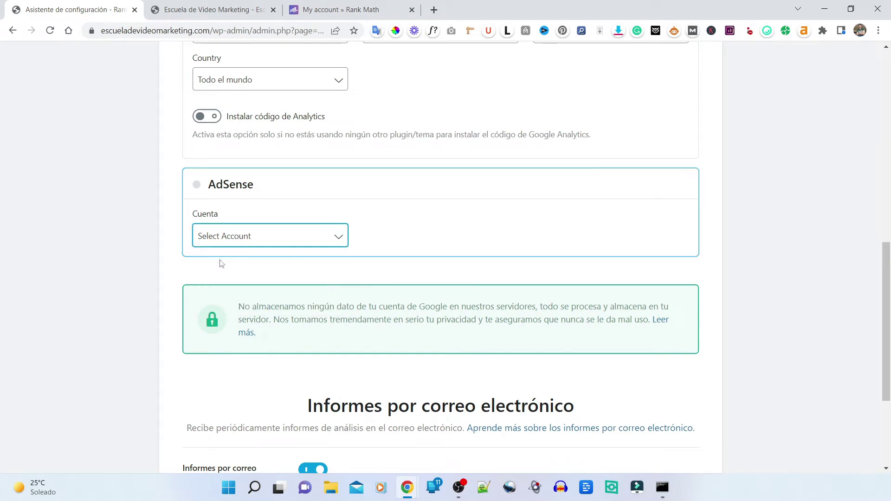
scroll(455, 251, down, 4)
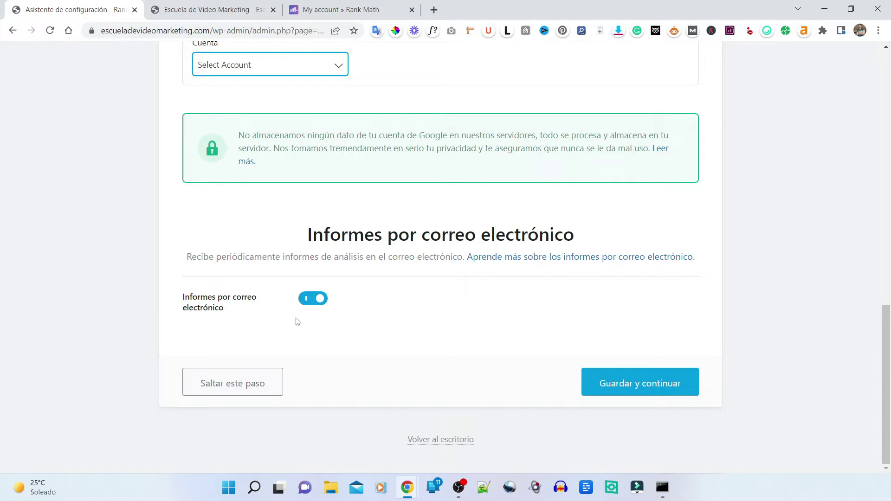
click(688, 387)
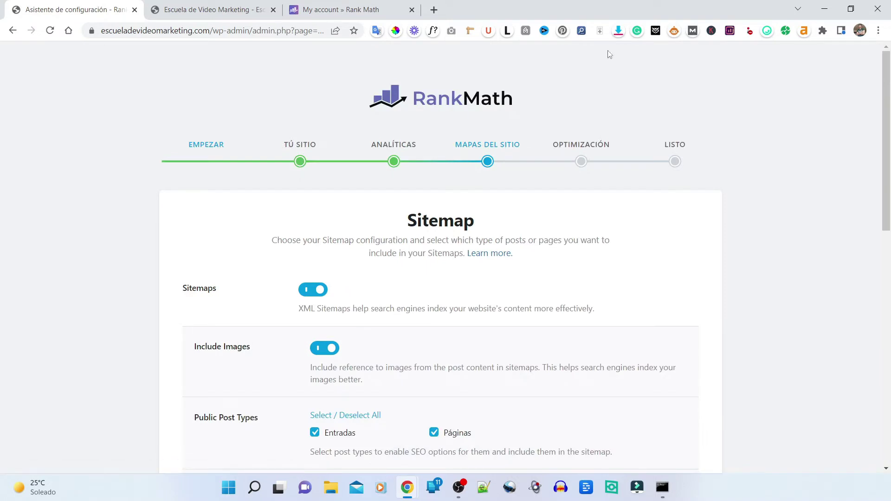
Review the general sitemap options and enable News Sitemaps for the Entradas and Páginas post types.
scroll(447, 280, down, 3)
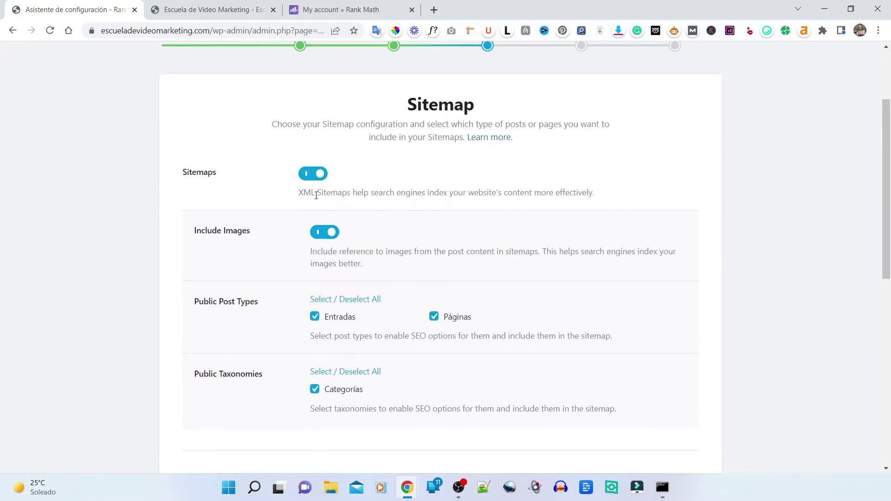
scroll(316, 196, down, 3)
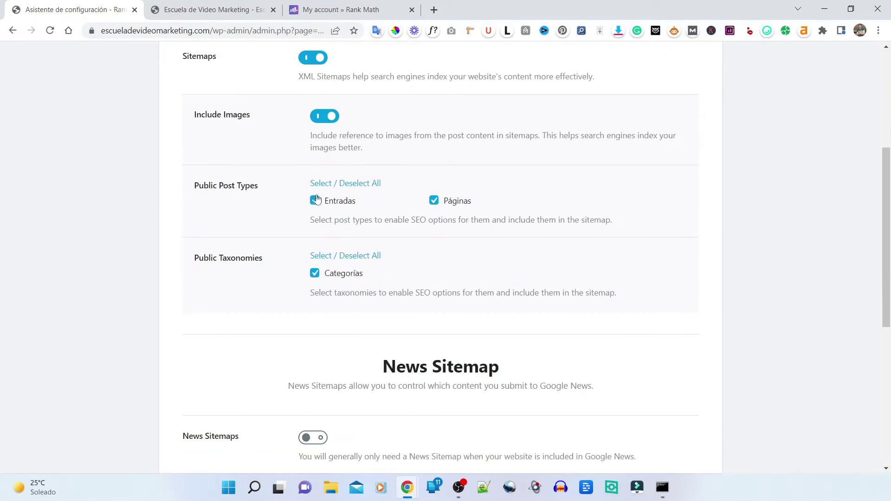
scroll(316, 199, down, 7)
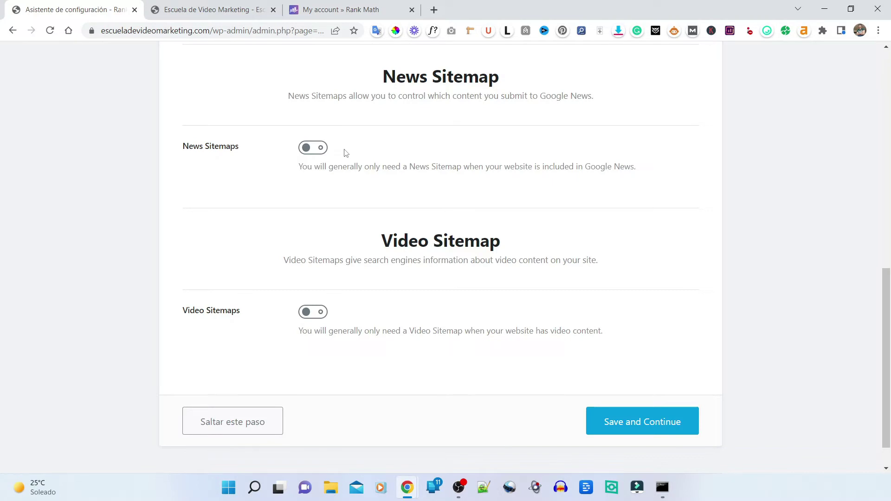
click(315, 150)
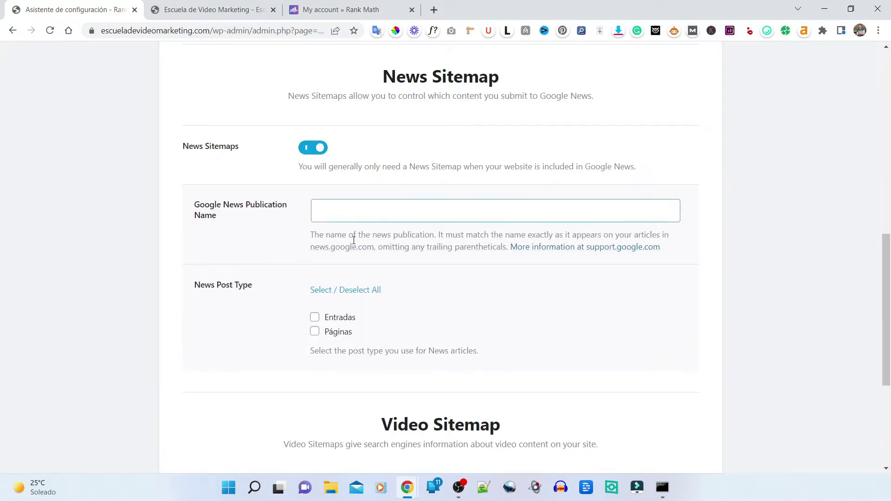
click(315, 317)
click(314, 332)
Enable Video Sitemaps for Entradas and Páginas, and save the sitemap settings to continue to Optimización.
scroll(453, 213, down, 5)
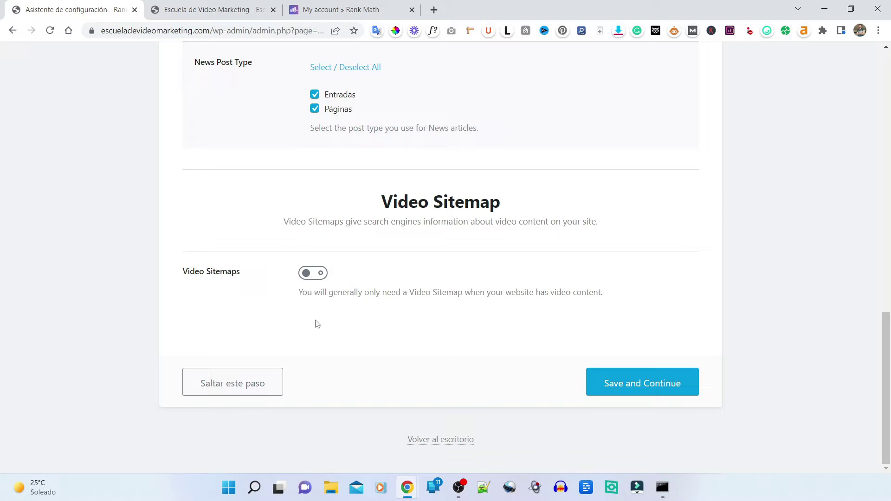
click(311, 275)
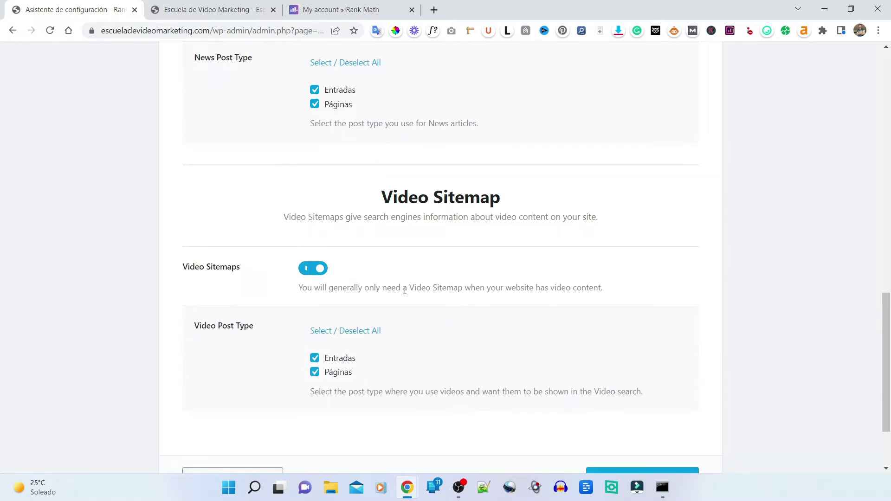
scroll(429, 284, down, 3)
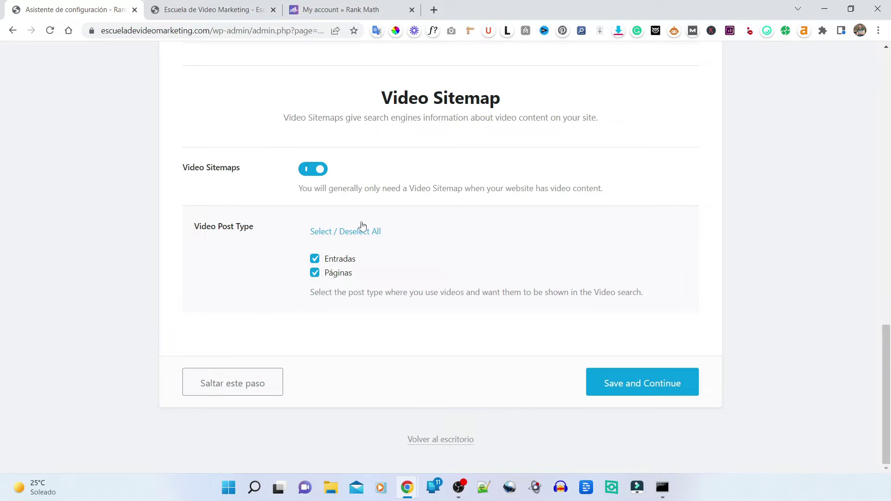
click(689, 385)
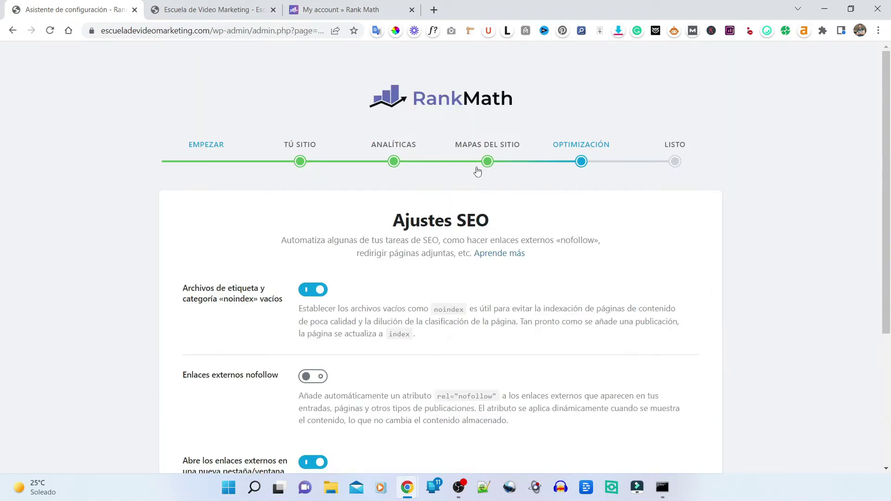
Review and save the Ajustes SEO defaults, and continue to the wizard's advanced options.
scroll(441, 224, down, 3)
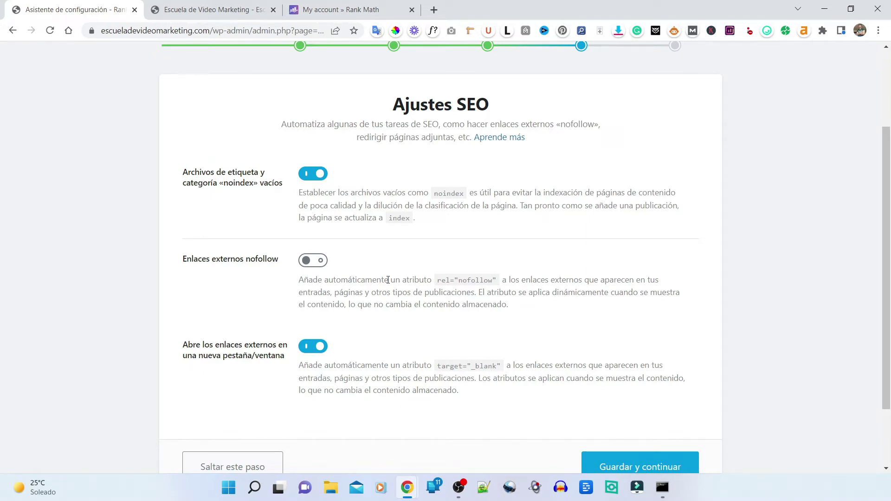
scroll(390, 283, down, 2)
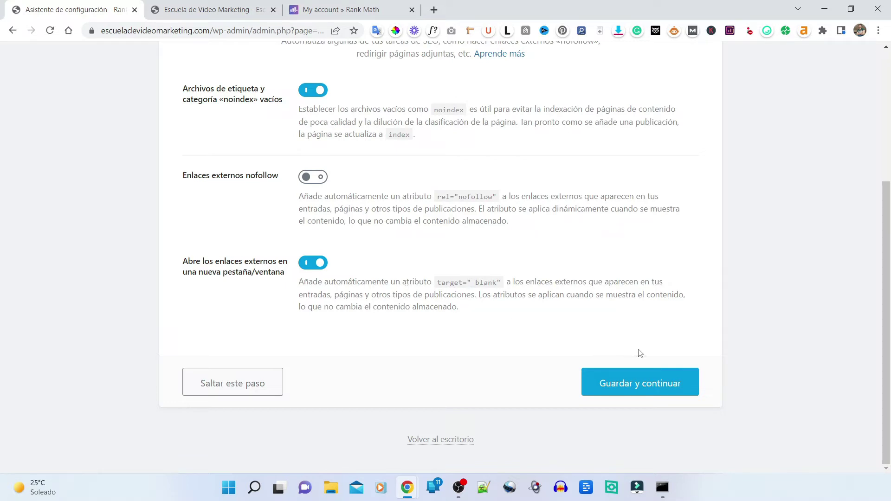
click(687, 391)
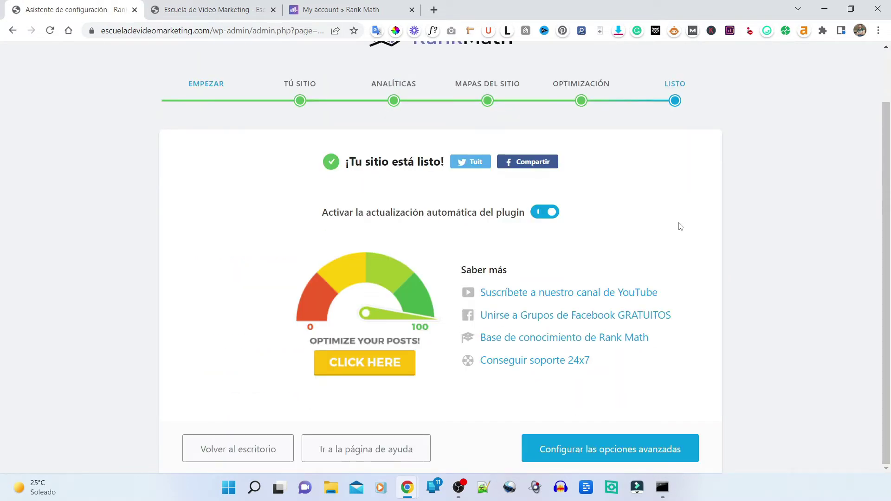
click(670, 451)
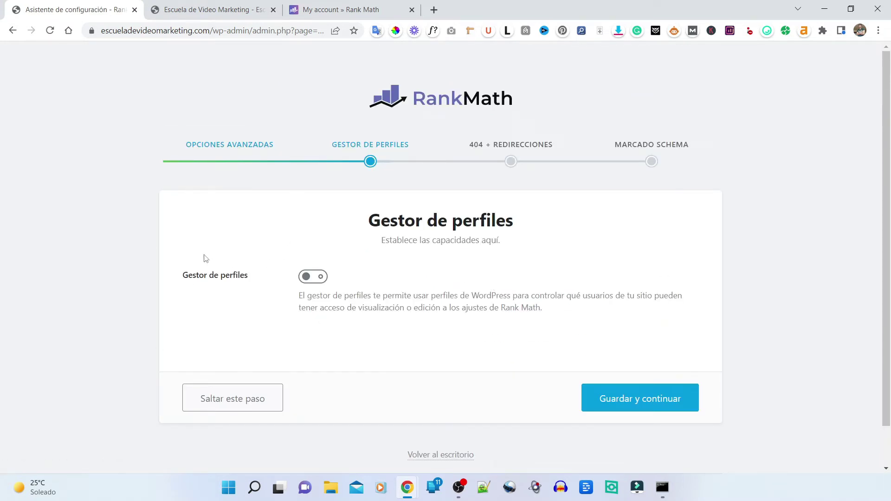
click(308, 277)
scroll(308, 279, down, 6)
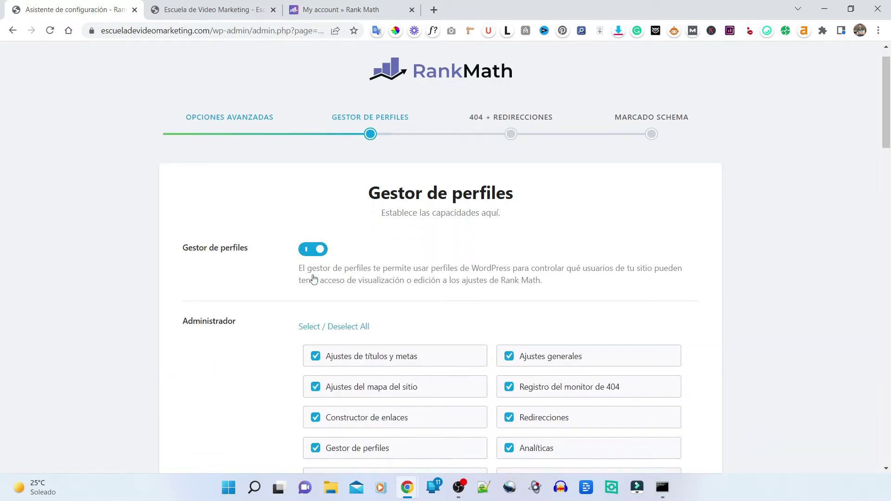
scroll(529, 281, down, 20)
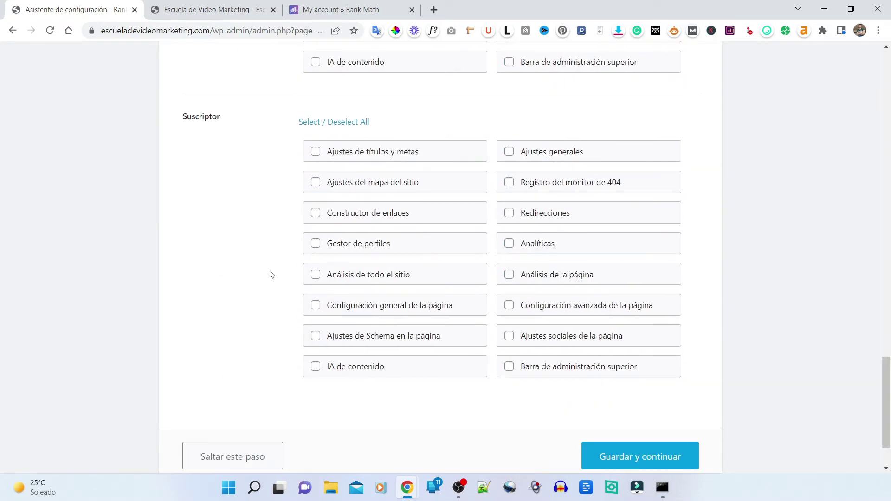
scroll(246, 185, up, 5)
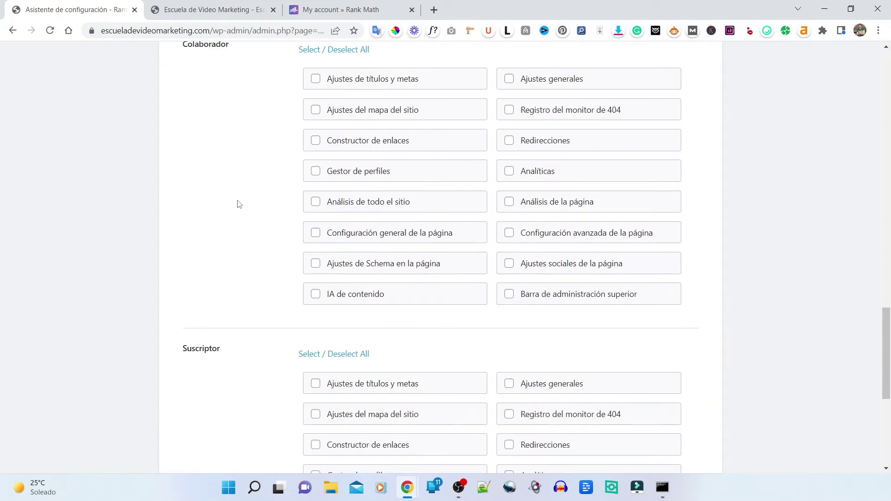
scroll(236, 203, up, 20)
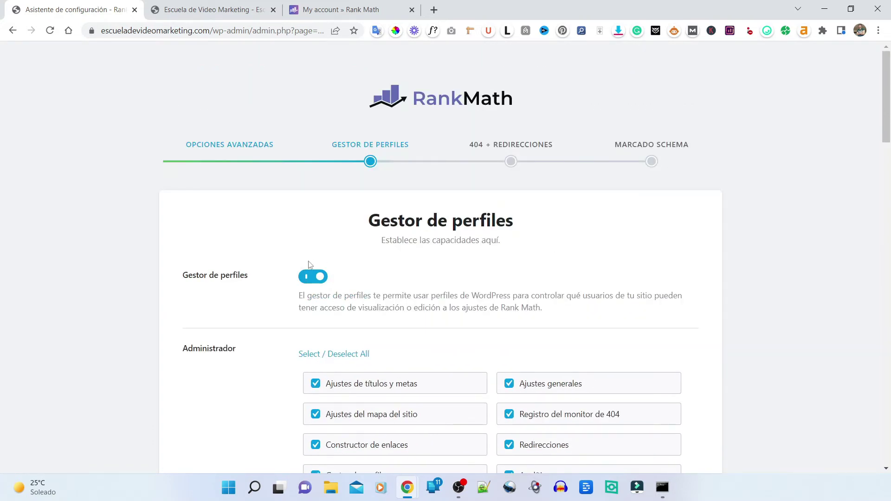
click(313, 279)
Save the Gestor de perfiles stage with it disabled, and the 404 stage with Monitor 404 and Redirecciones enabled.
click(660, 405)
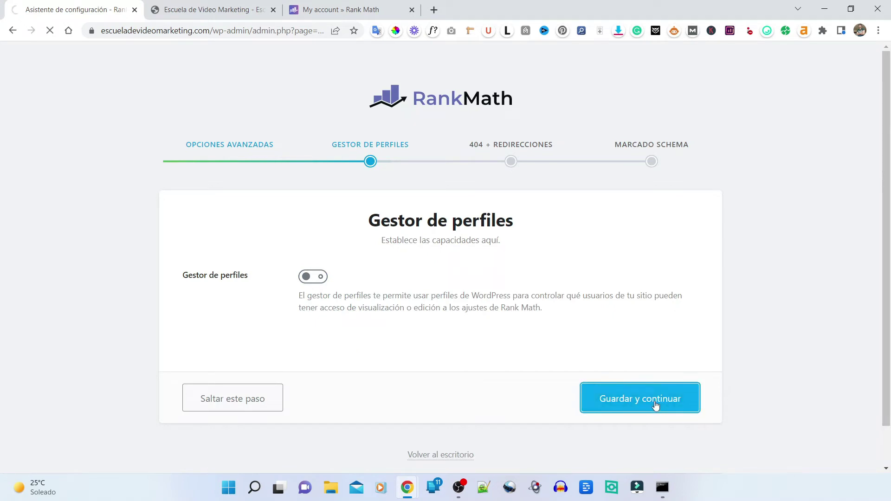
scroll(171, 260, down, 3)
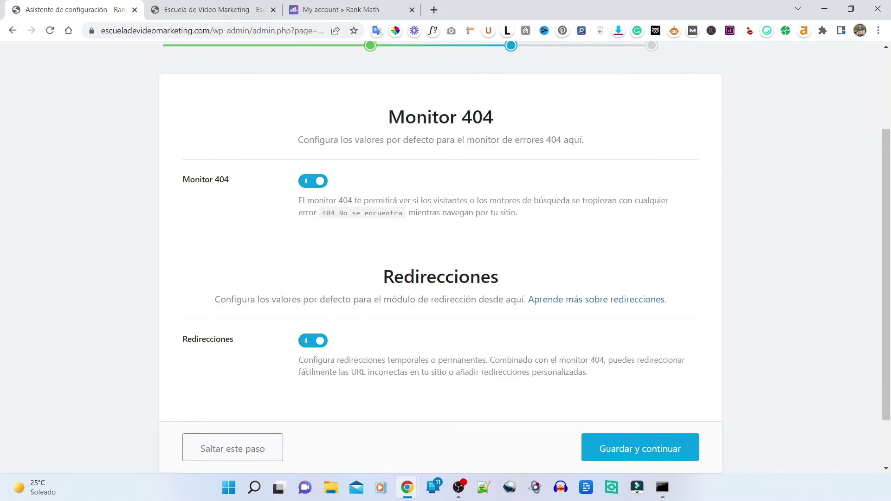
click(689, 456)
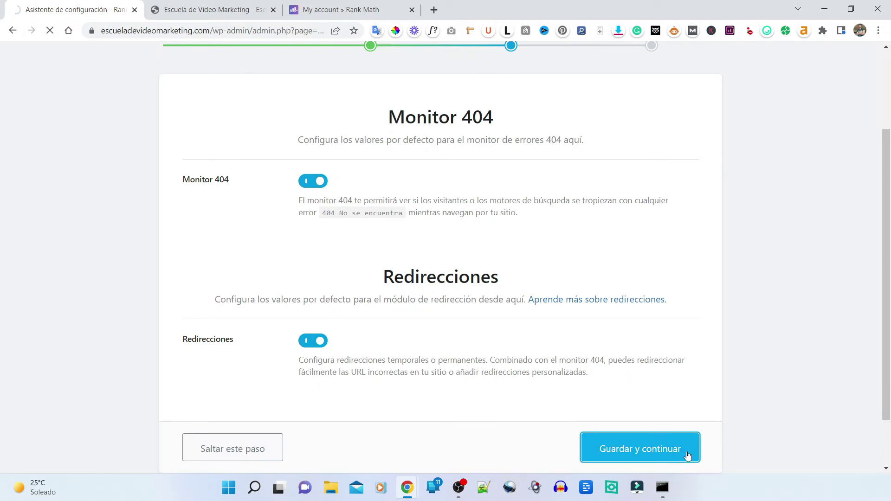
Set the Schema type for Entradas to Artículo with article type Artículo, and save the Marcado Schema stage to finish the wizard.
scroll(687, 454, down, 3)
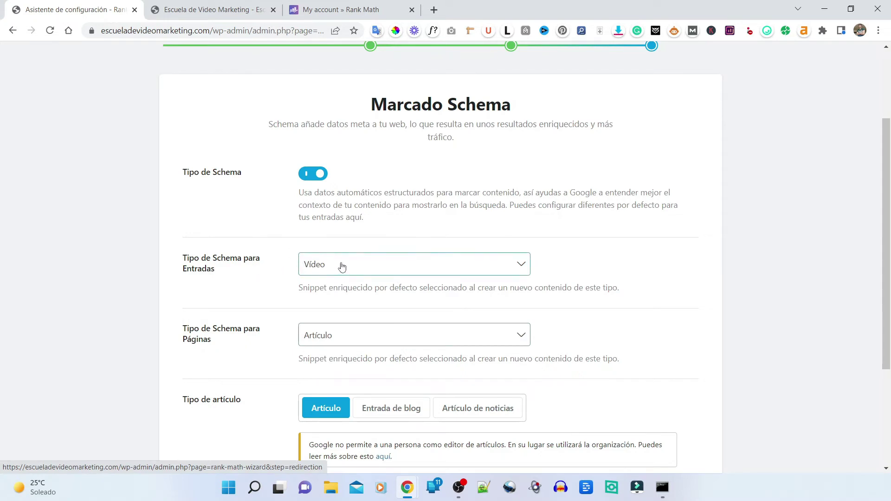
click(367, 276)
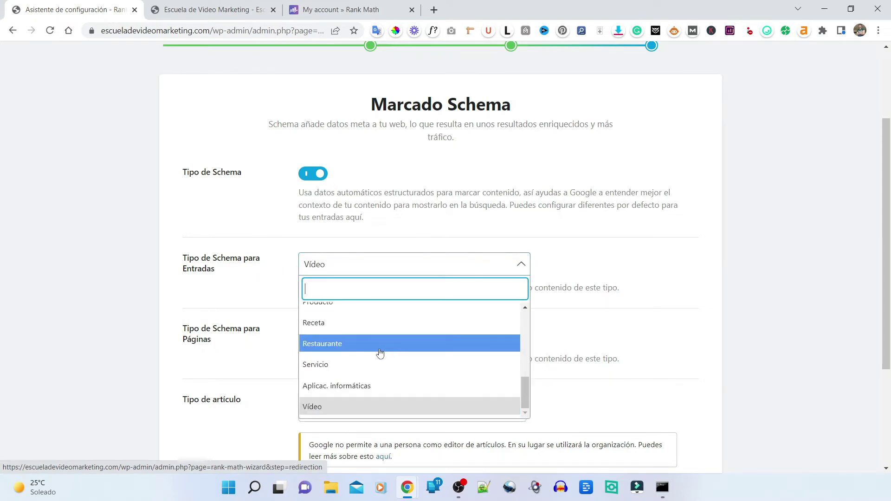
scroll(369, 347, up, 5)
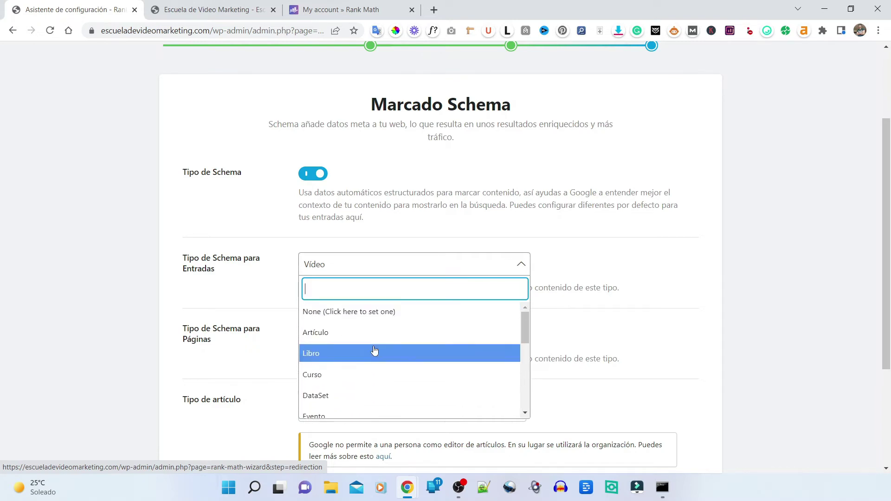
click(341, 336)
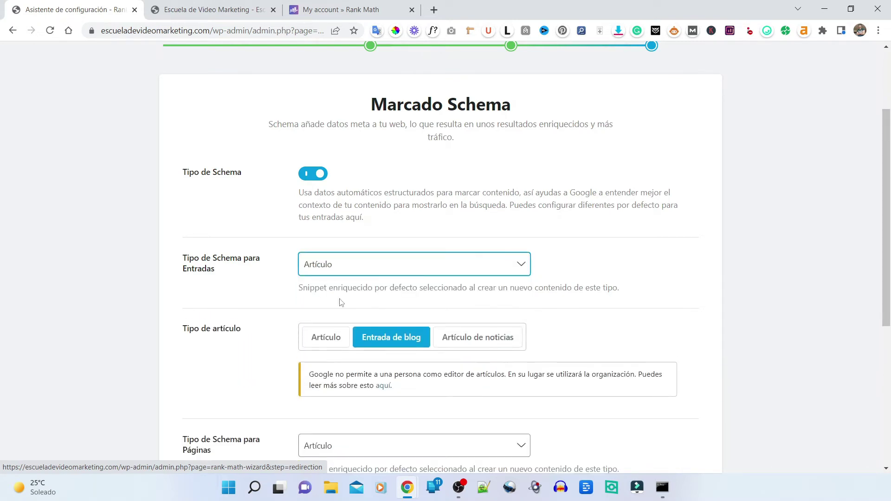
scroll(471, 338, down, 3)
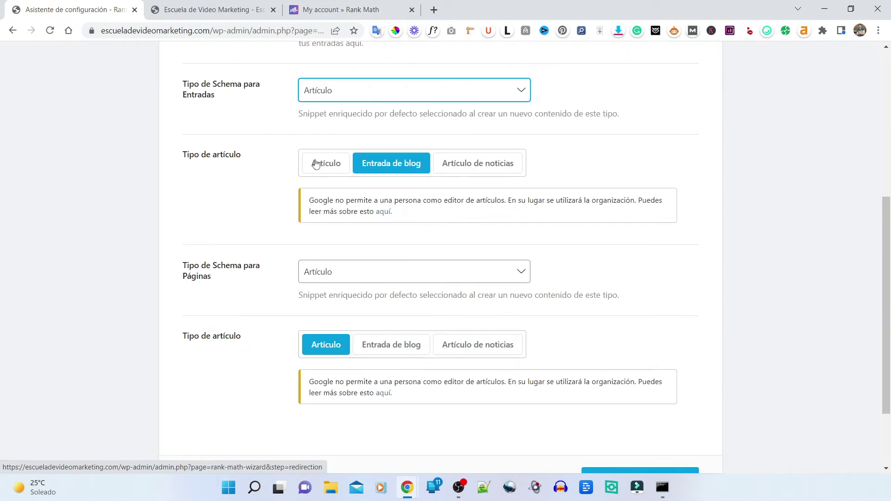
click(324, 166)
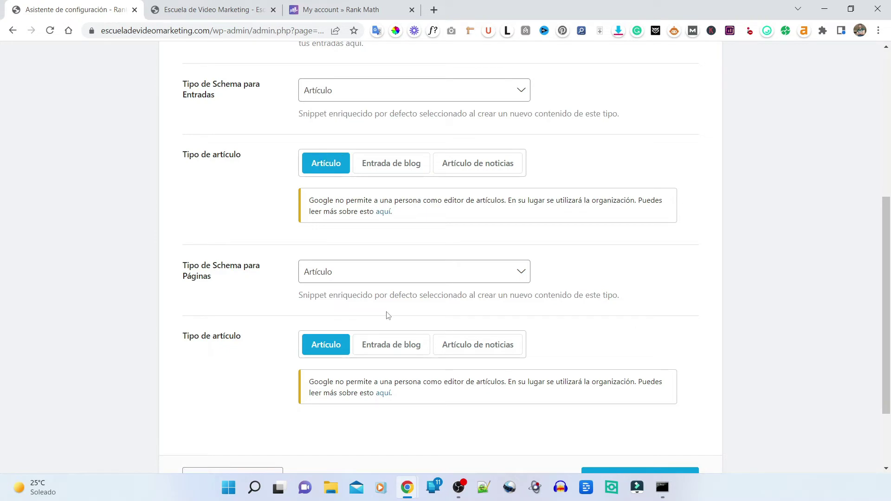
scroll(388, 313, down, 3)
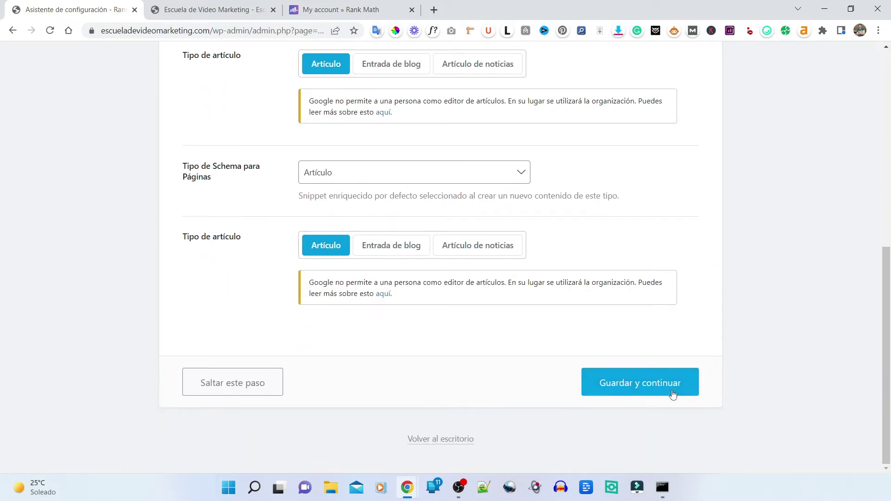
click(688, 386)
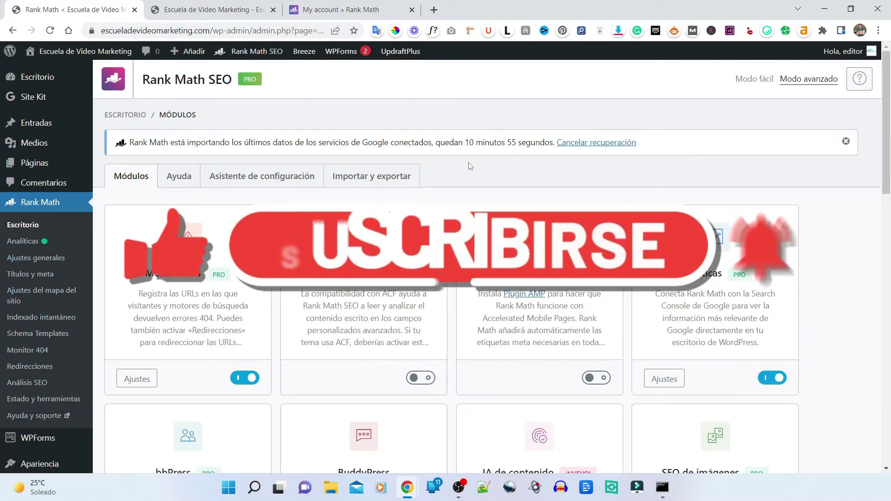
Browse the Rank Math modules and open the Schema (datos estructurados) module's settings in a new browser tab.
scroll(469, 163, down, 3)
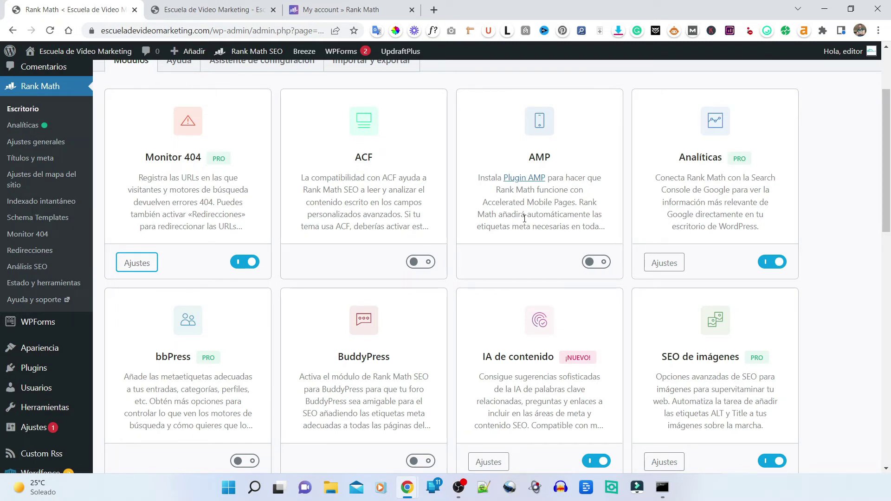
scroll(524, 218, up, 3)
scroll(528, 237, down, 10)
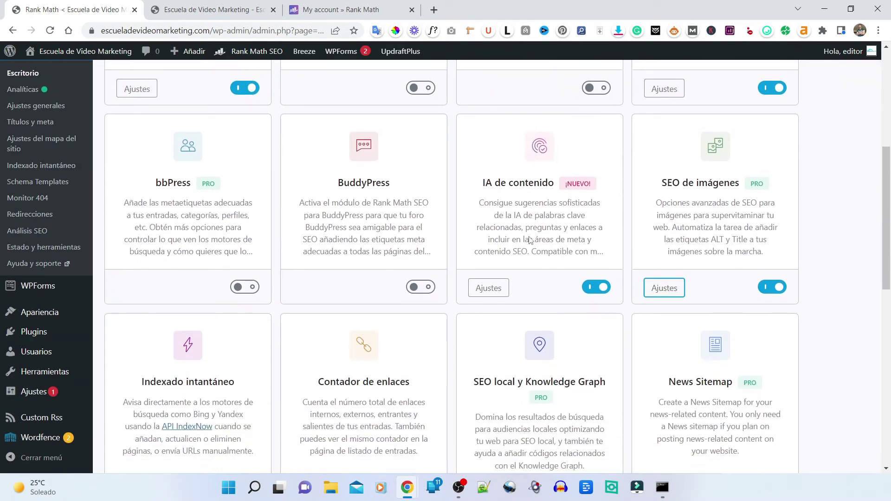
scroll(529, 237, down, 4)
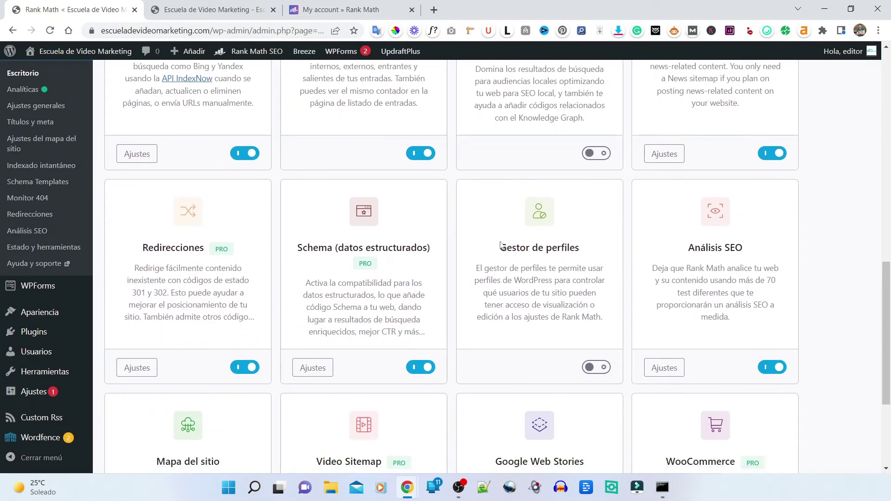
right_click(308, 368)
click(355, 271)
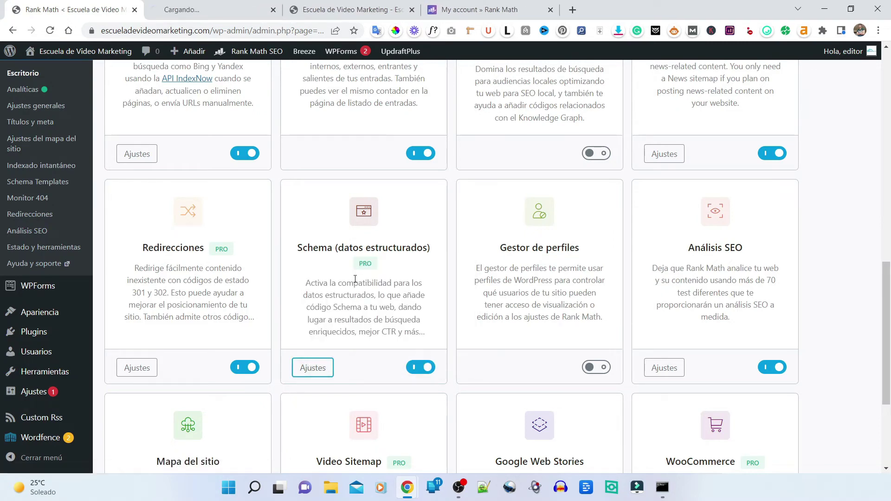
click(204, 10)
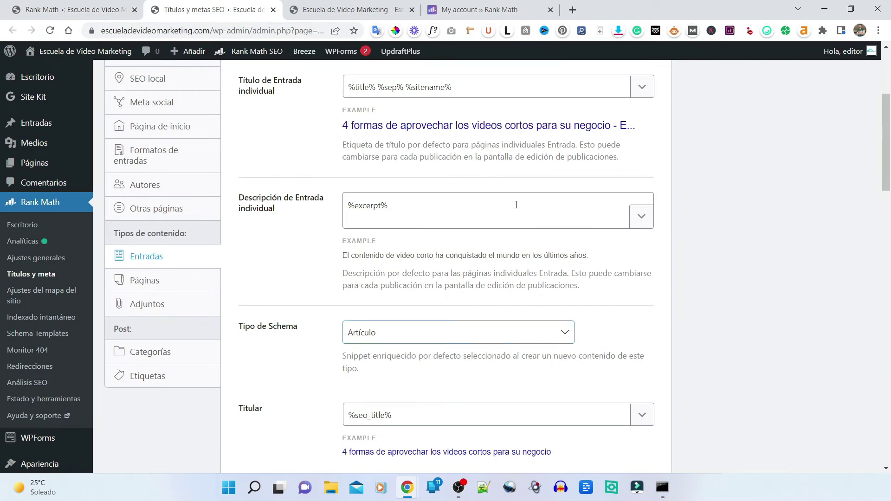
Examine the Entradas title, description, Schema type, article type and video autodetection settings.
scroll(473, 263, up, 3)
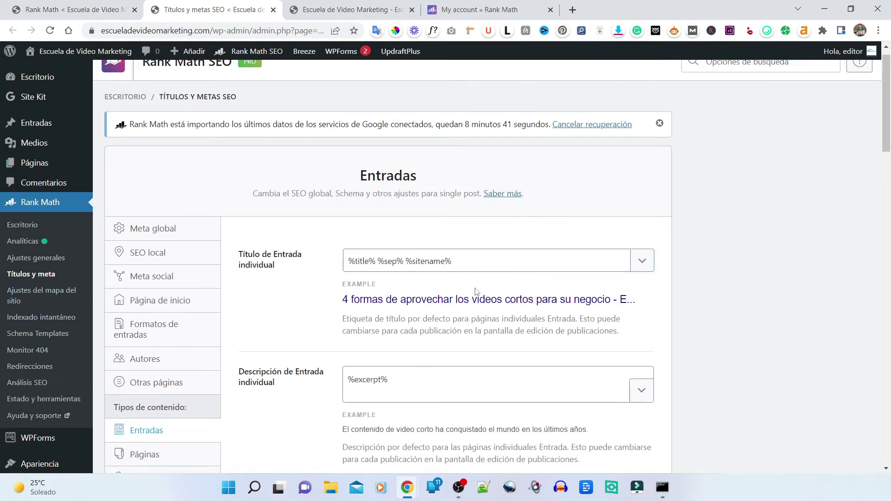
scroll(478, 291, down, 3)
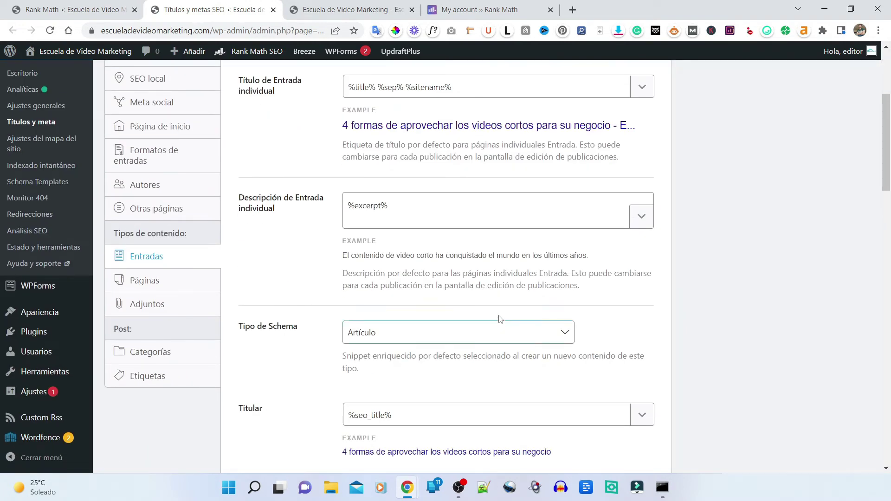
scroll(421, 140, up, 3)
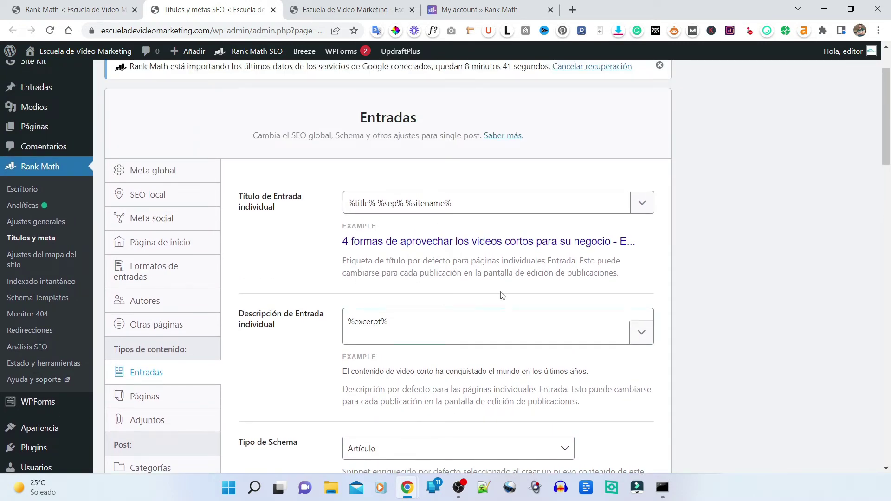
scroll(437, 309, down, 9)
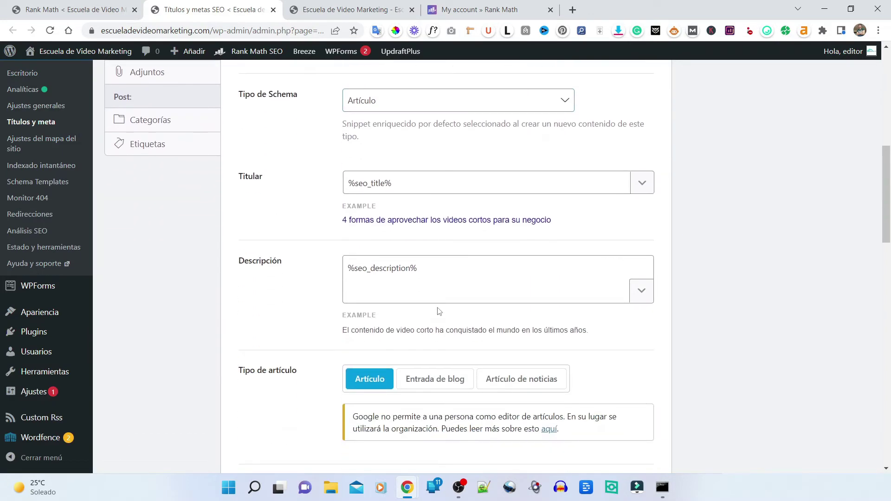
scroll(518, 308, up, 4)
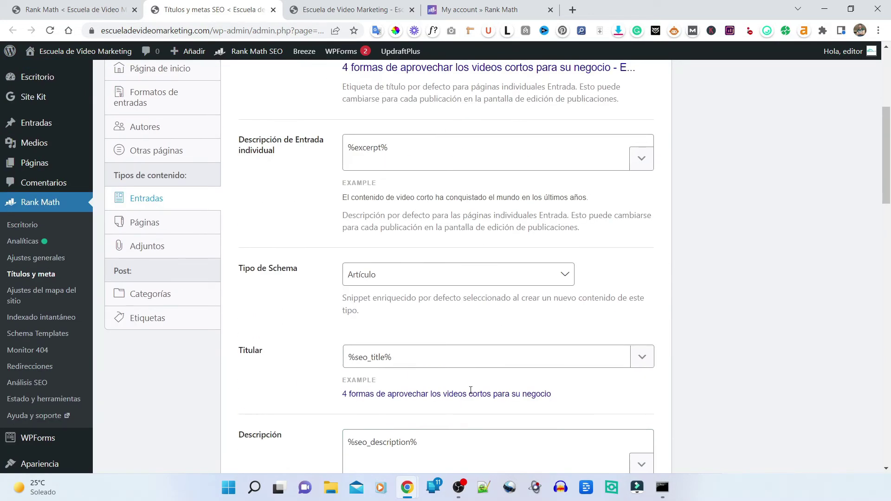
scroll(470, 388, down, 10)
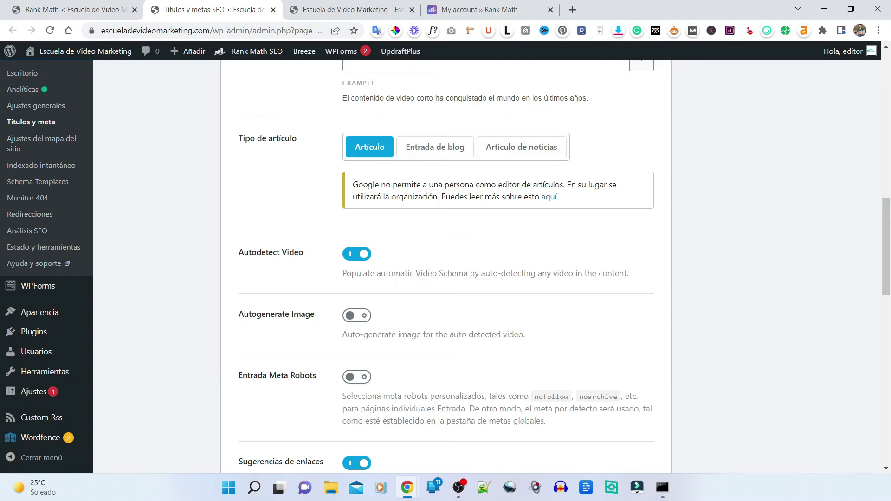
scroll(716, 297, up, 1)
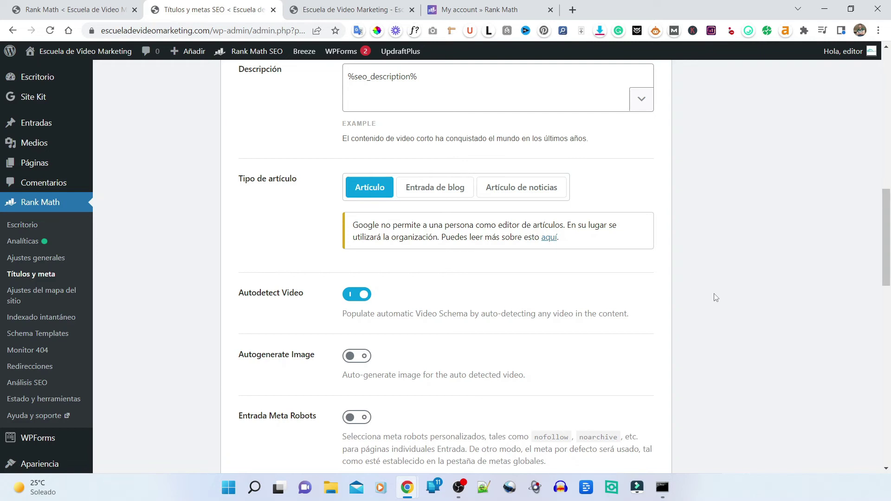
Open Estado y herramientas and examine the options for importing and exporting the plugin settings.
click(42, 405)
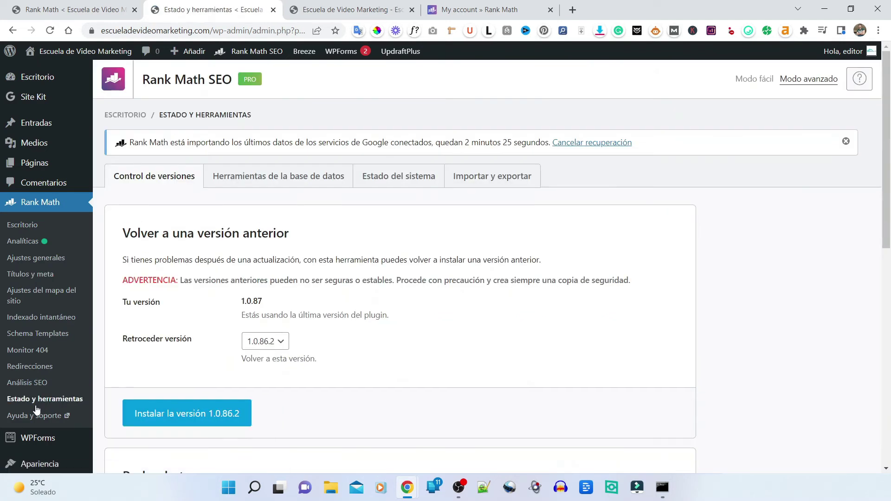
click(511, 179)
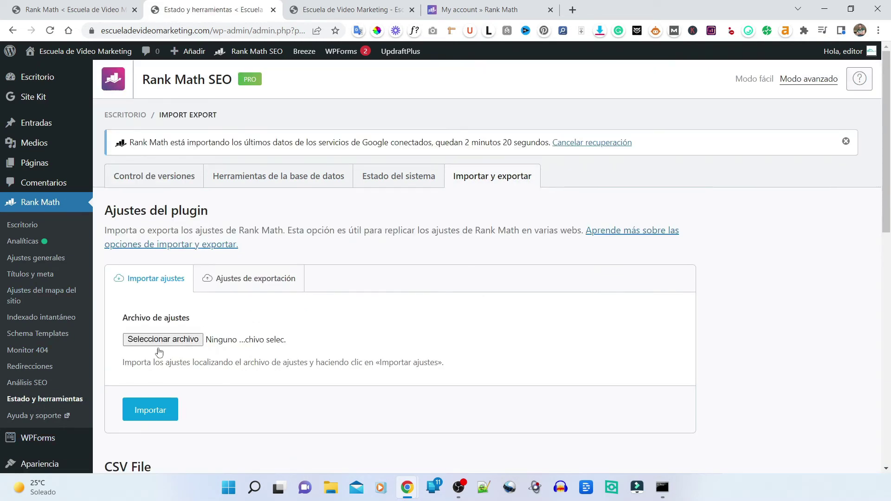
click(247, 280)
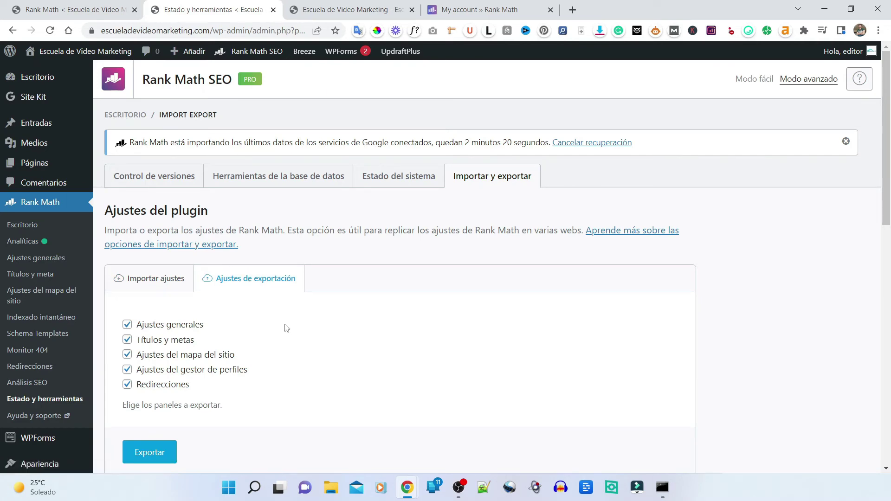
scroll(286, 328, down, 2)
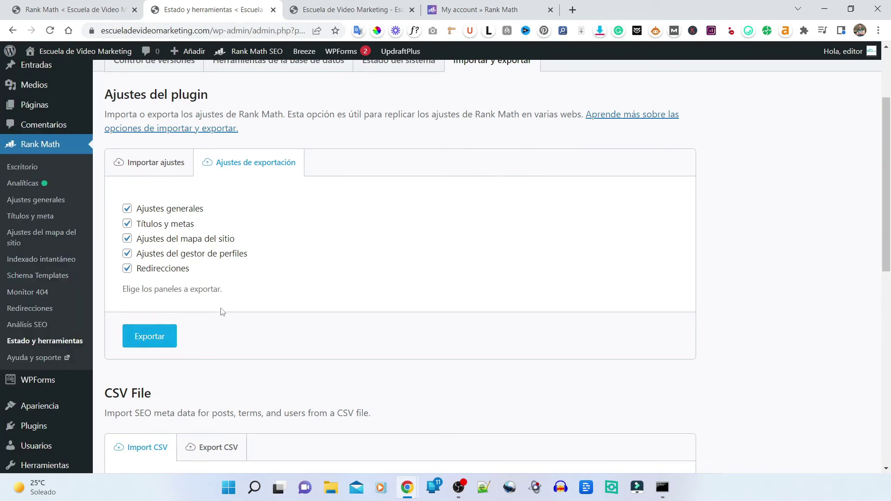
click(141, 166)
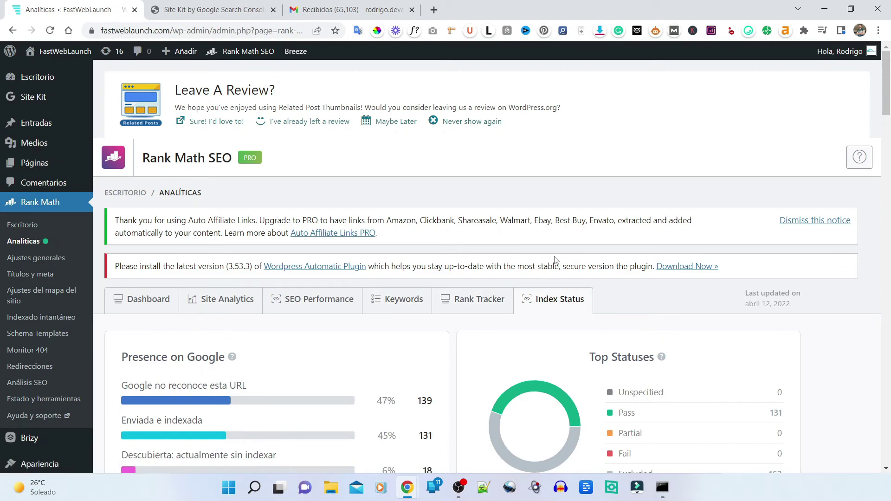
Examine the Index Status report on the FastWebLaunch site, including each post's Google indexing status and last crawl.
scroll(551, 261, down, 20)
scroll(295, 164, down, 3)
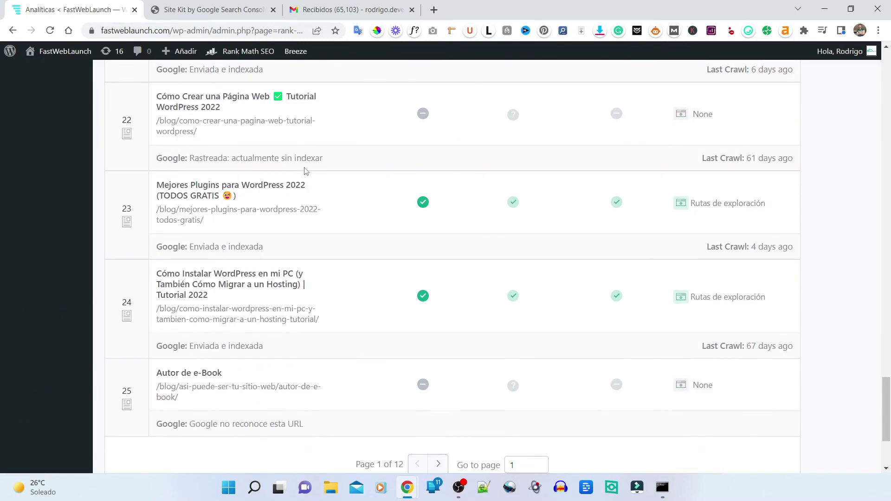
scroll(304, 173, up, 8)
scroll(300, 175, up, 3)
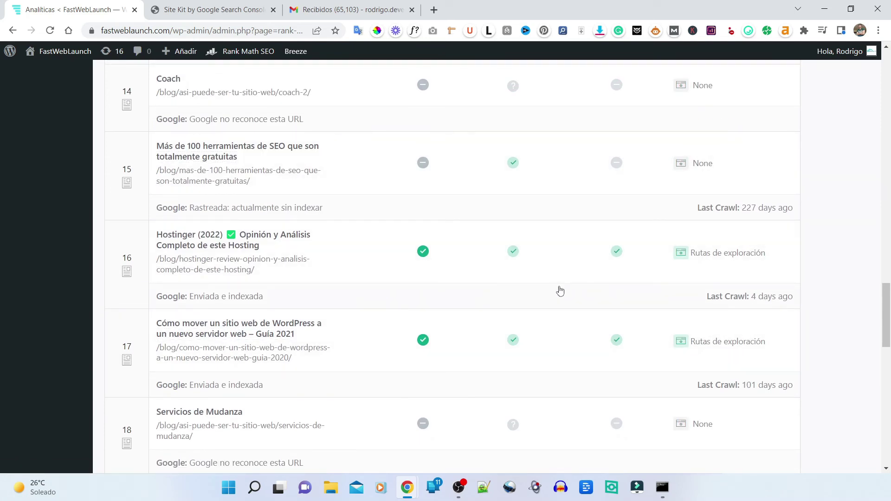
scroll(556, 302, up, 3)
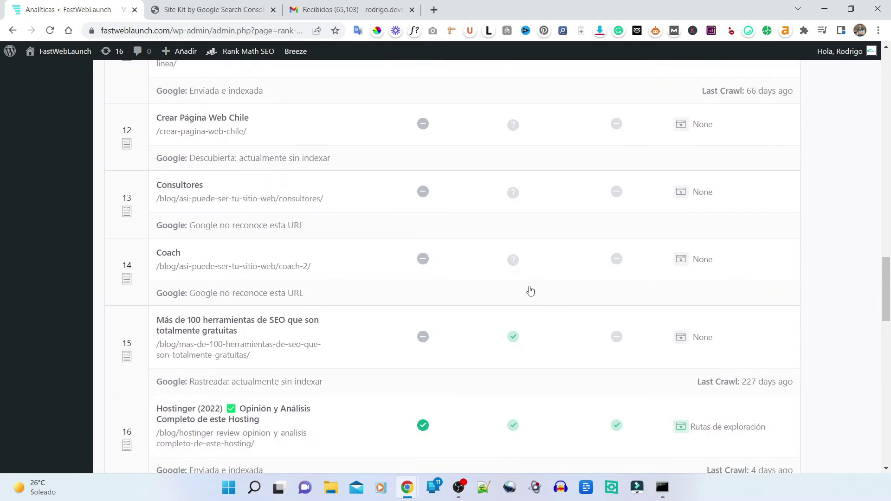
scroll(548, 299, up, 2)
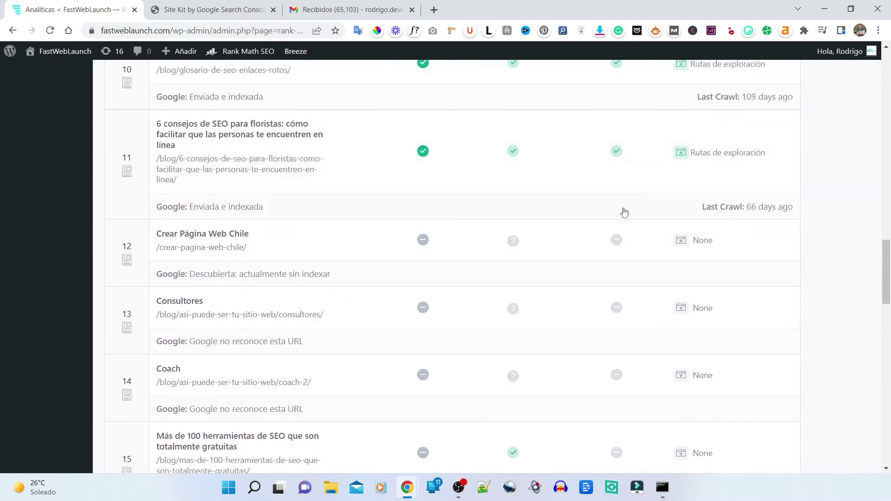
scroll(564, 279, up, 6)
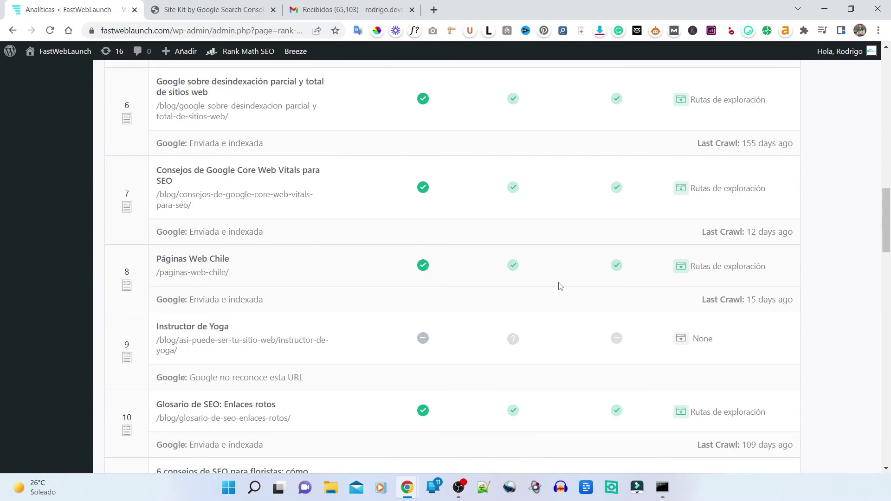
scroll(560, 286, up, 15)
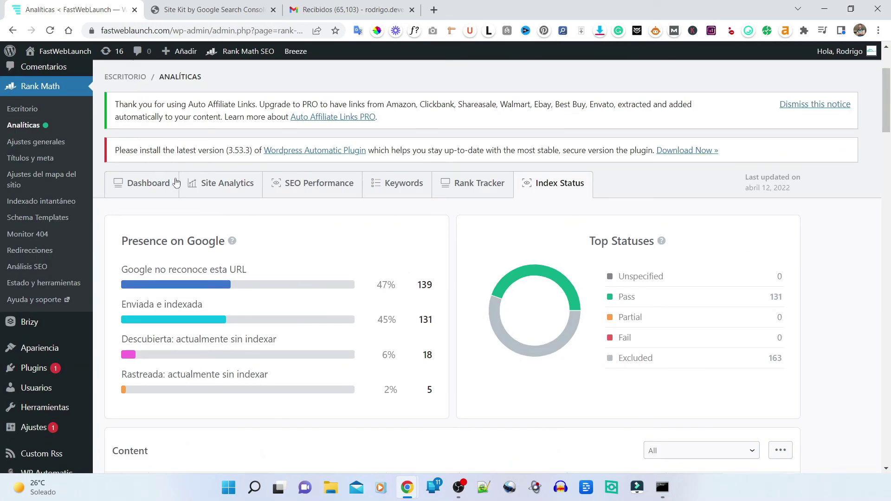
Open the Analytics Dashboard and examine its optimization, search traffic, keyword positions and winning posts.
click(143, 183)
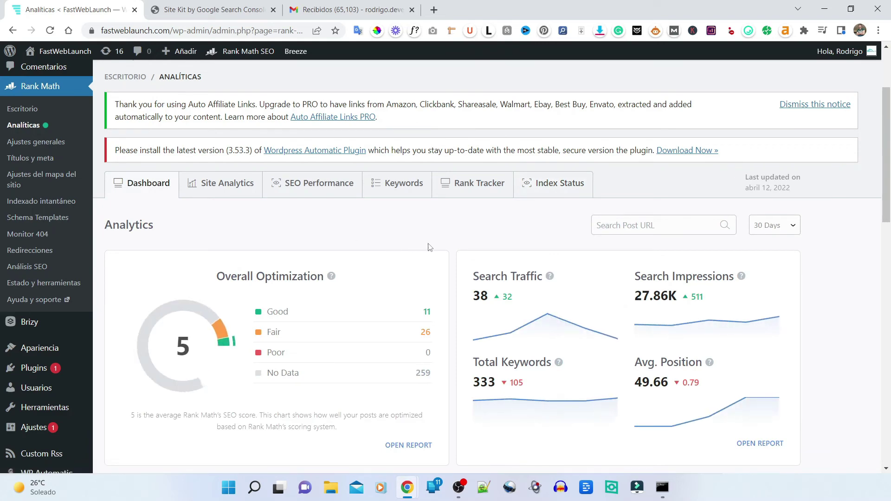
scroll(576, 289, down, 2)
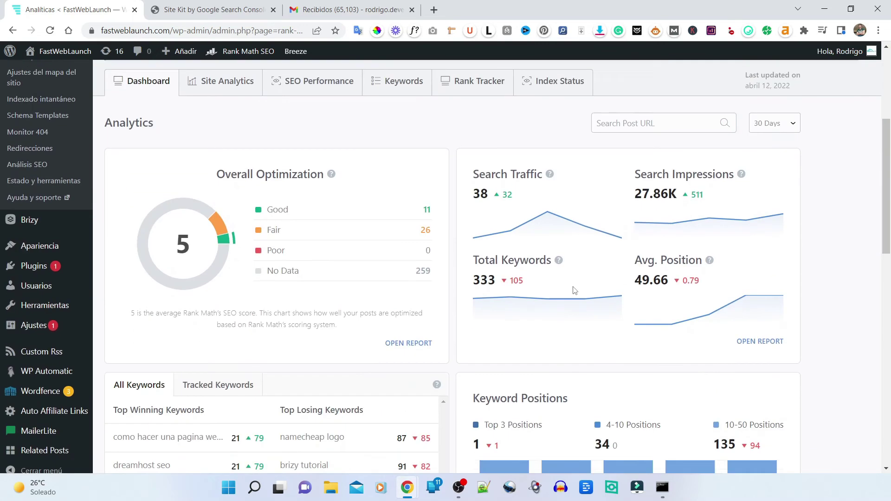
scroll(574, 290, down, 5)
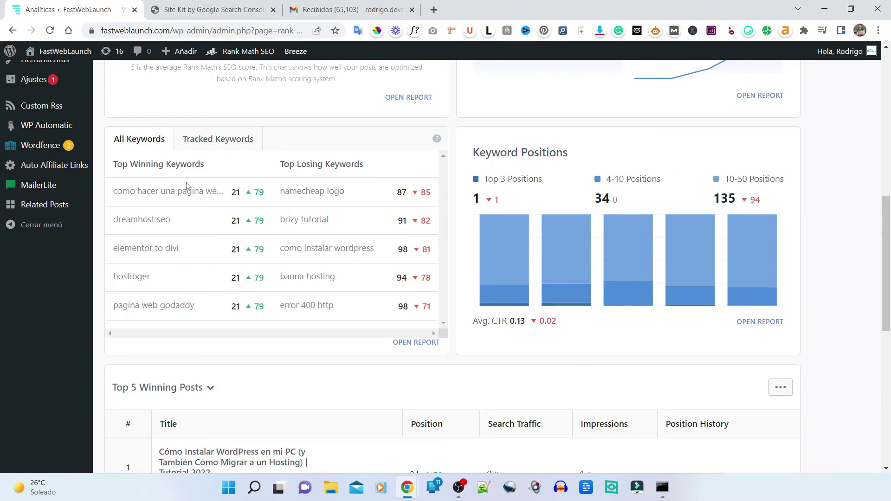
scroll(376, 237, down, 6)
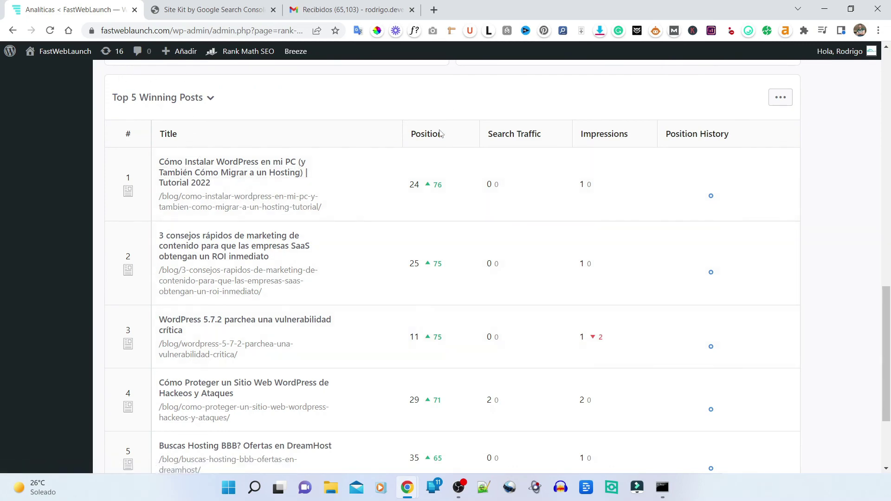
scroll(412, 417, up, 1)
scroll(412, 416, up, 15)
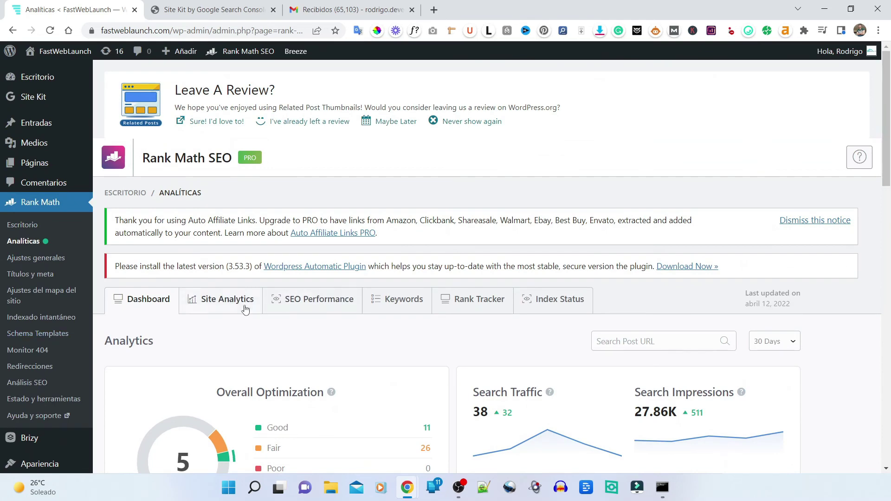
Open the Site Analytics report and examine the score categories and each post's SEO score, schema, links and traffic.
click(227, 300)
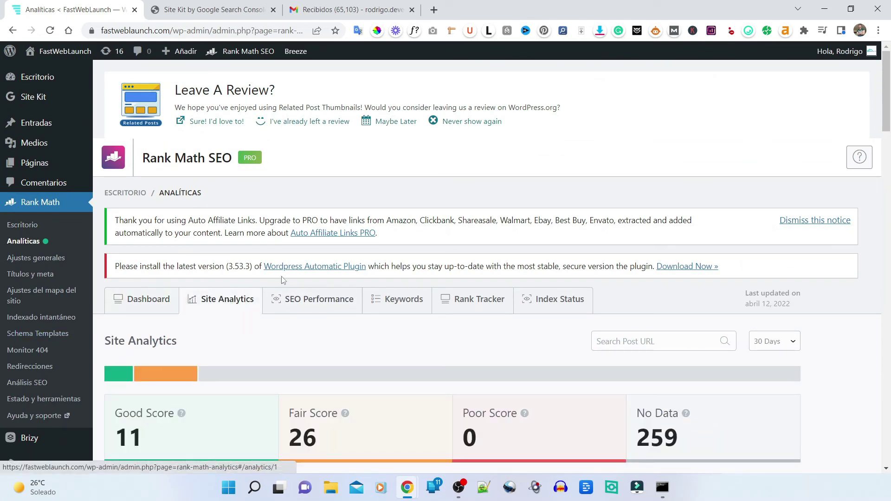
scroll(327, 265, down, 3)
scroll(326, 266, down, 2)
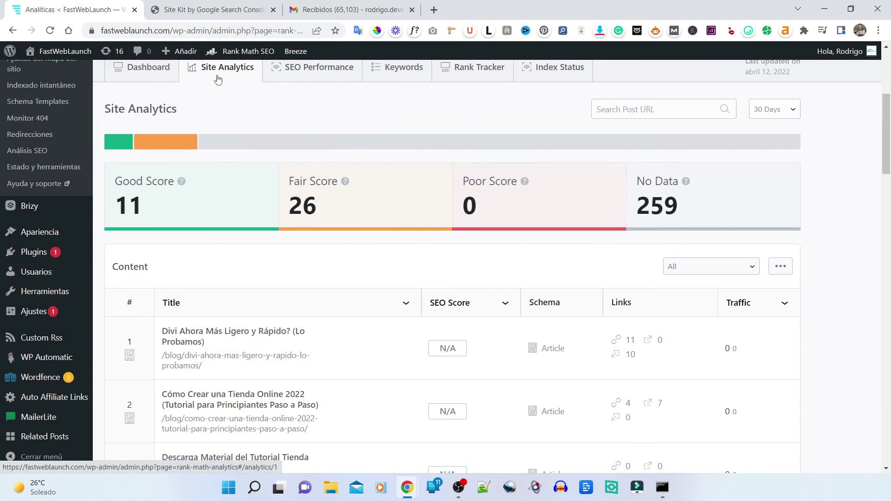
scroll(310, 227, down, 4)
scroll(341, 261, down, 7)
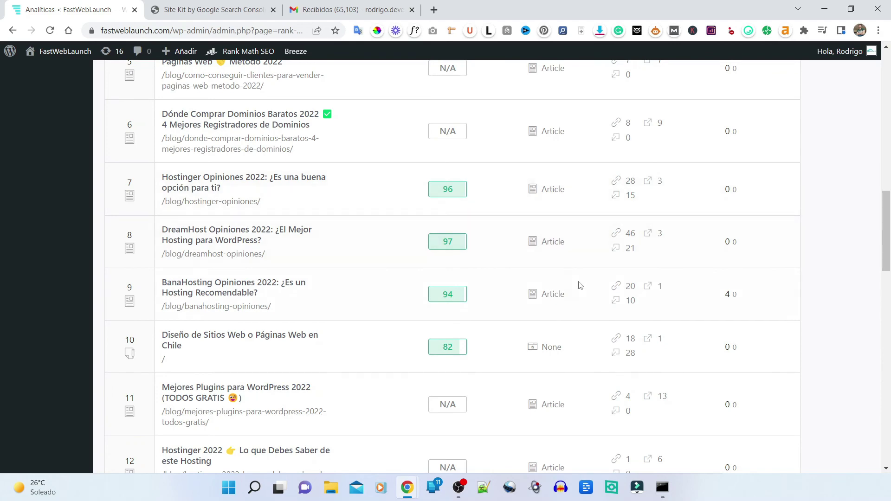
scroll(559, 329, up, 4)
scroll(560, 331, up, 6)
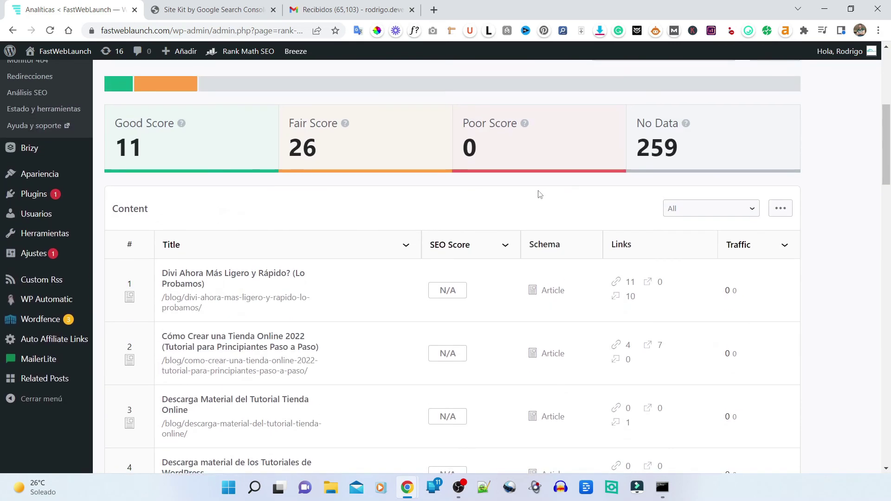
scroll(549, 278, up, 7)
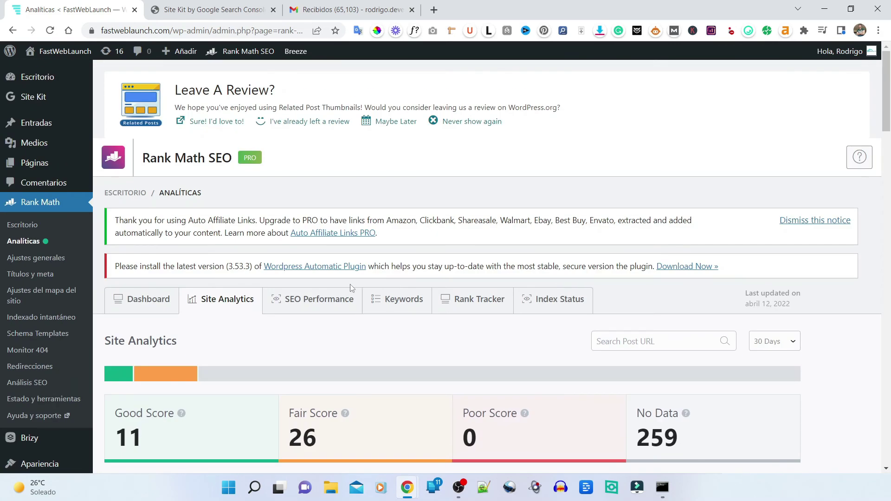
Open the SEO Performance report and examine the search traffic, impressions, keywords, clicks, CTR and position metrics.
click(330, 301)
scroll(330, 301, down, 6)
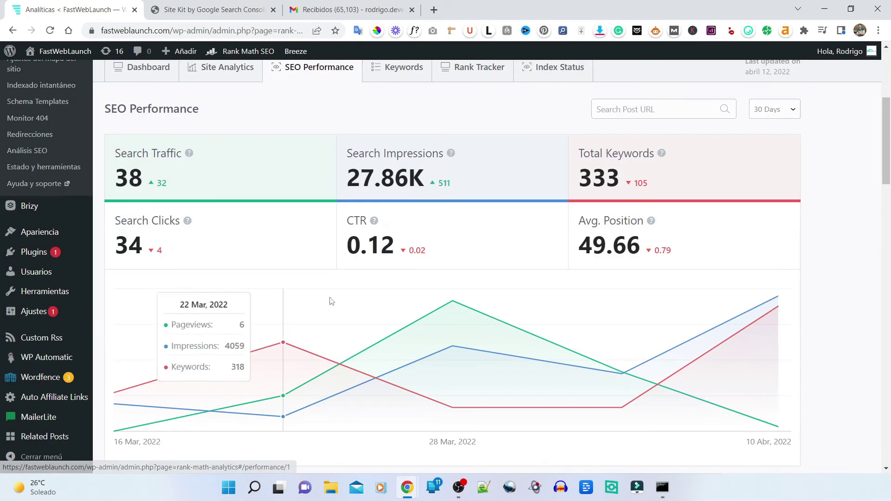
scroll(443, 246, up, 1)
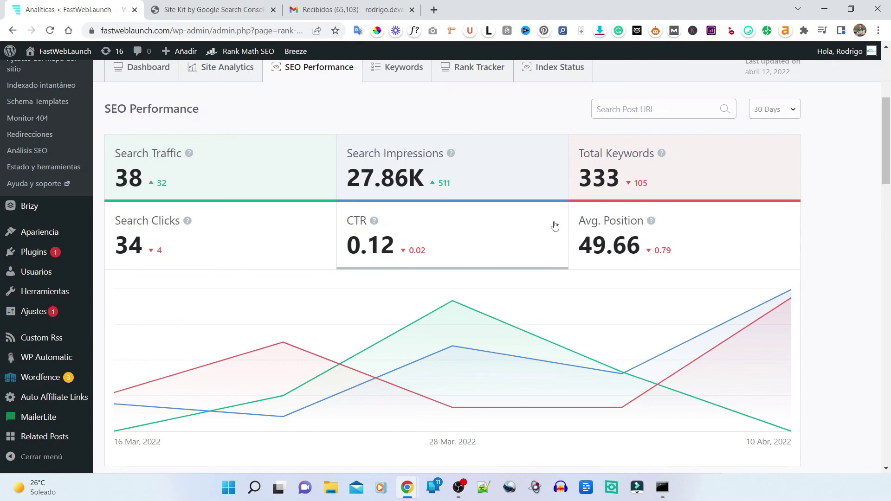
Examine the post rankings and the Content table further down the SEO Performance report.
scroll(469, 258, down, 12)
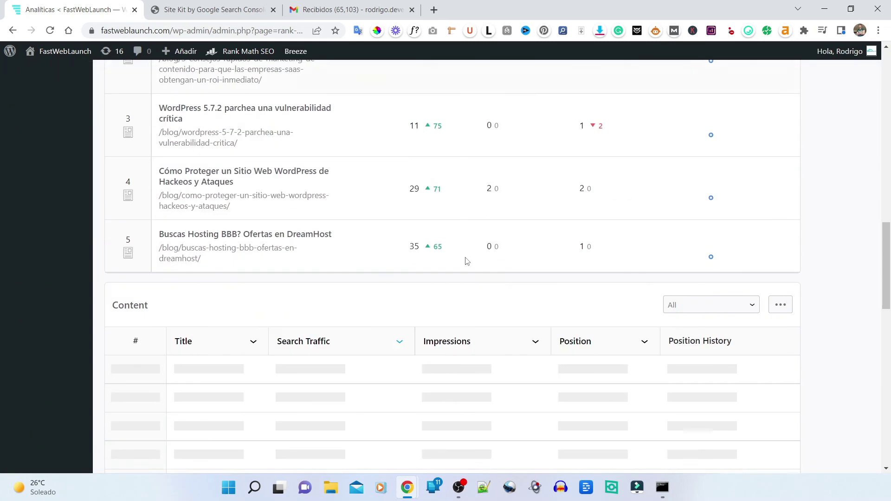
scroll(466, 262, up, 6)
scroll(467, 262, up, 10)
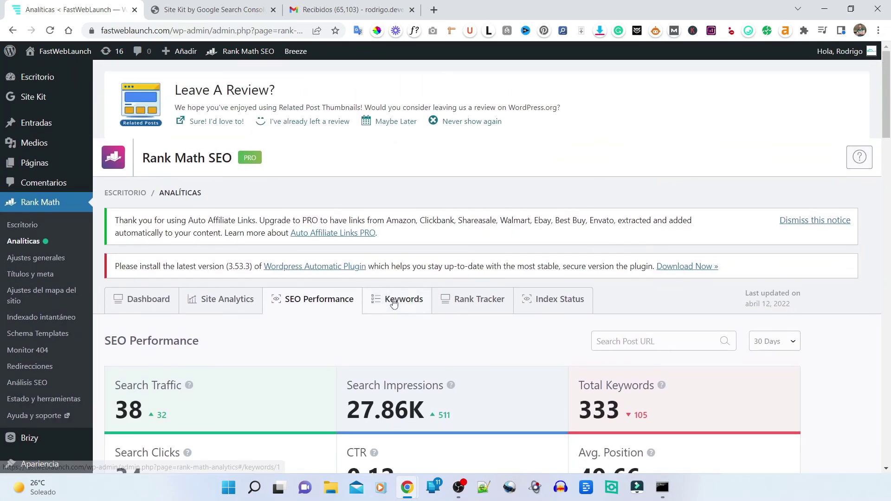
Open the Keywords report and examine the position ranges, winning keywords and each remaining keyword's impressions, clicks and position history.
click(394, 303)
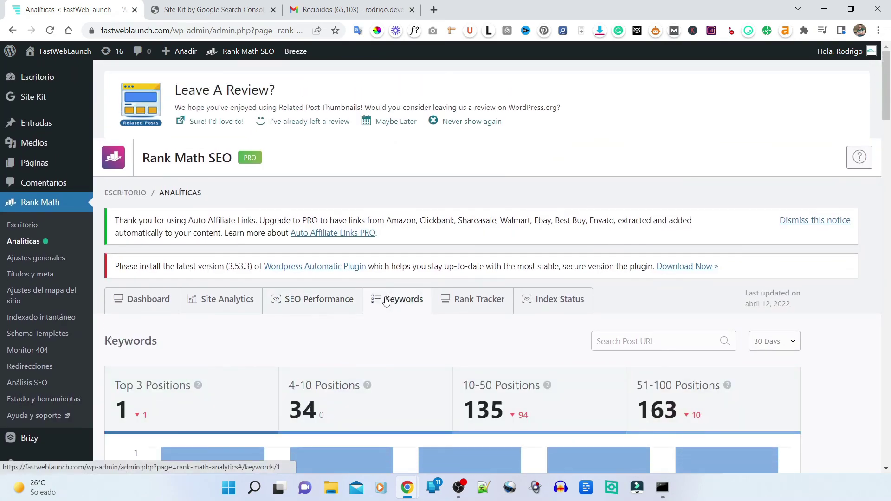
scroll(386, 301, down, 8)
scroll(462, 272, up, 8)
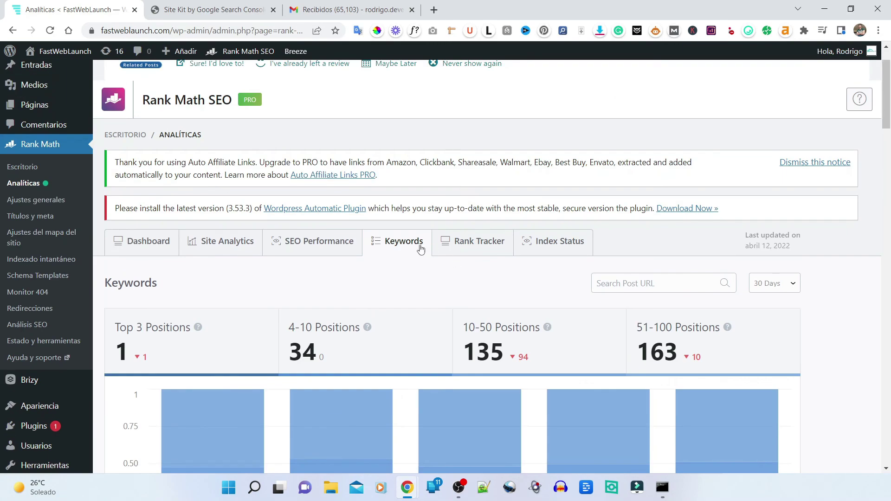
scroll(422, 244, down, 5)
scroll(423, 242, down, 15)
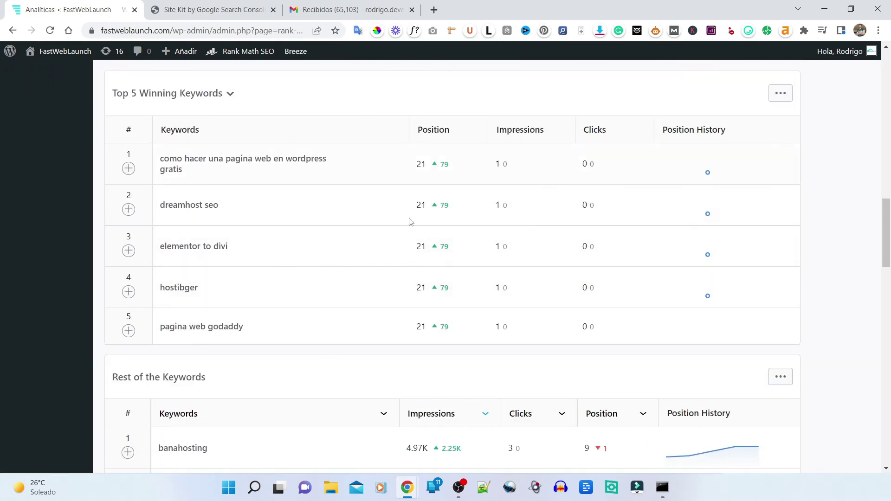
scroll(418, 239, down, 5)
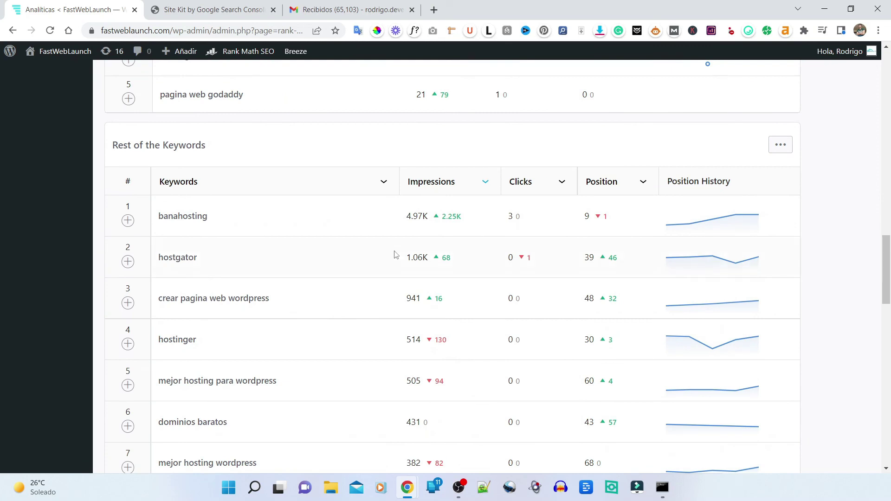
scroll(392, 253, down, 3)
scroll(394, 257, down, 1)
scroll(469, 332, up, 3)
scroll(478, 380, up, 3)
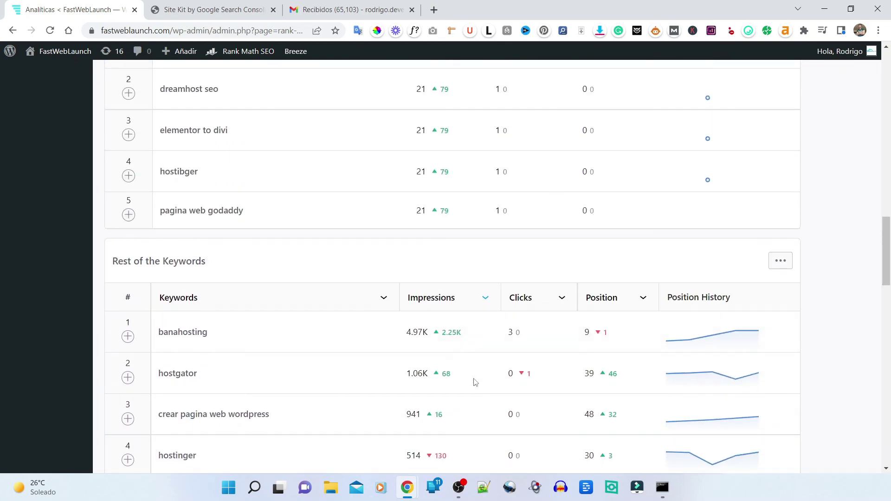
scroll(473, 341, up, 10)
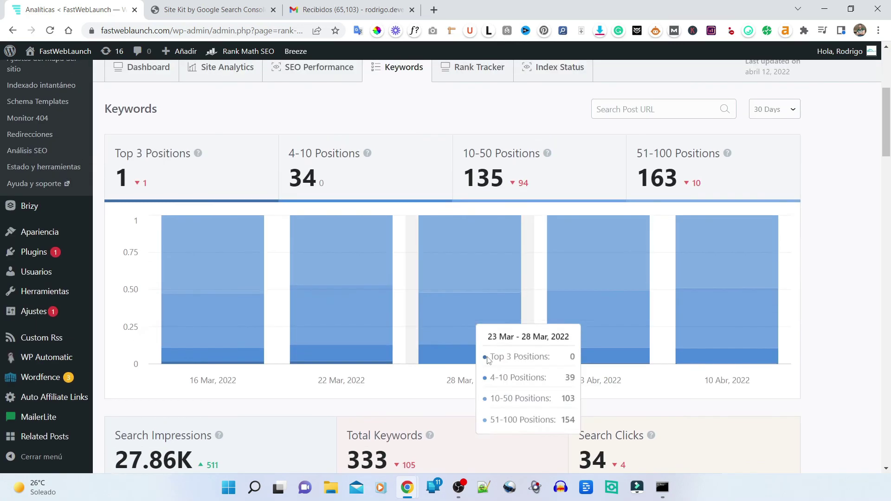
Open the Rank Tracker report and inspect the Keyword Manager's keyword entry field without adding a keyword.
scroll(488, 360, up, 4)
click(482, 251)
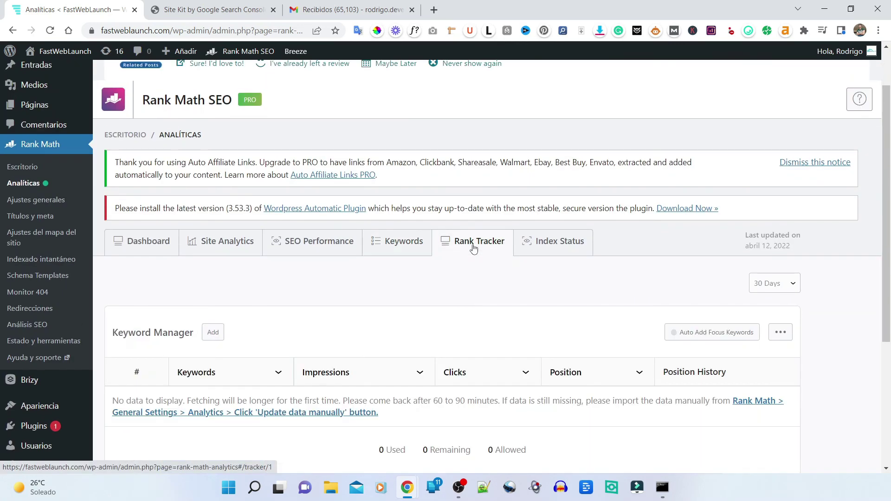
scroll(478, 274, down, 3)
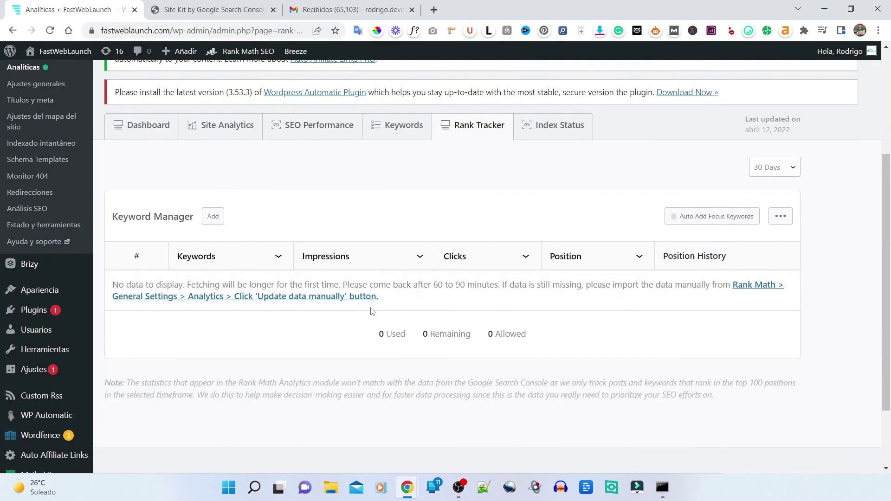
click(212, 219)
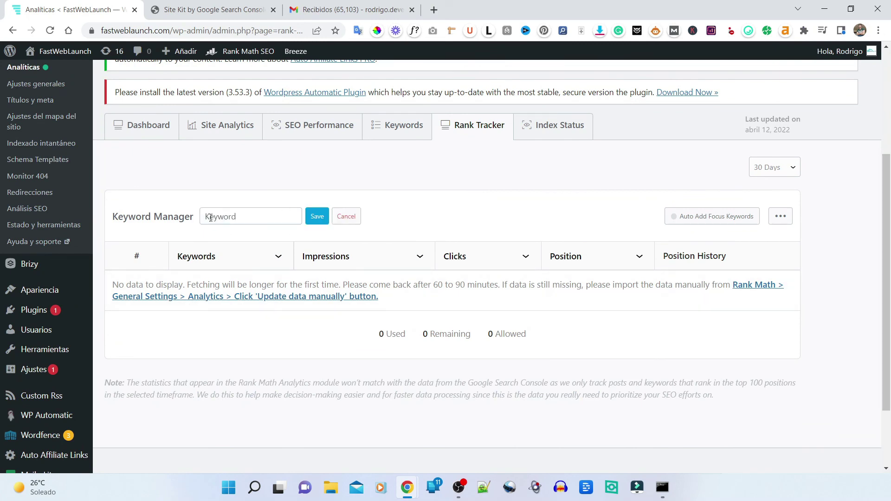
click(210, 222)
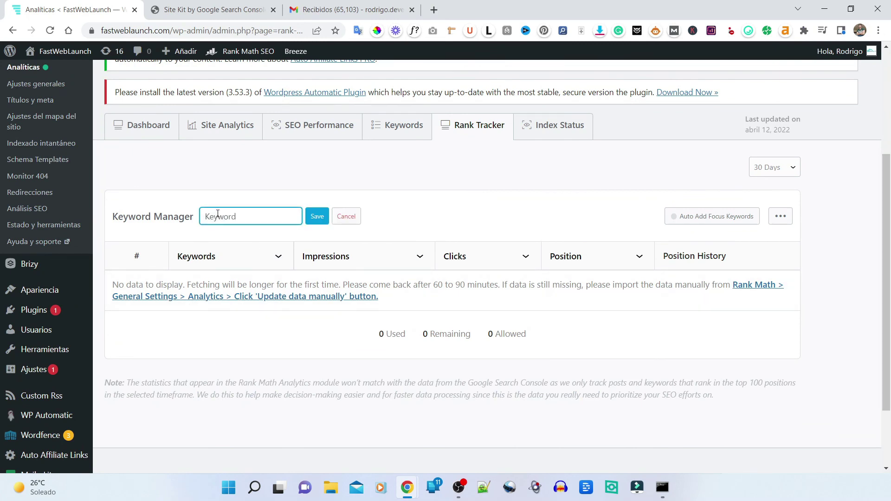
click(347, 215)
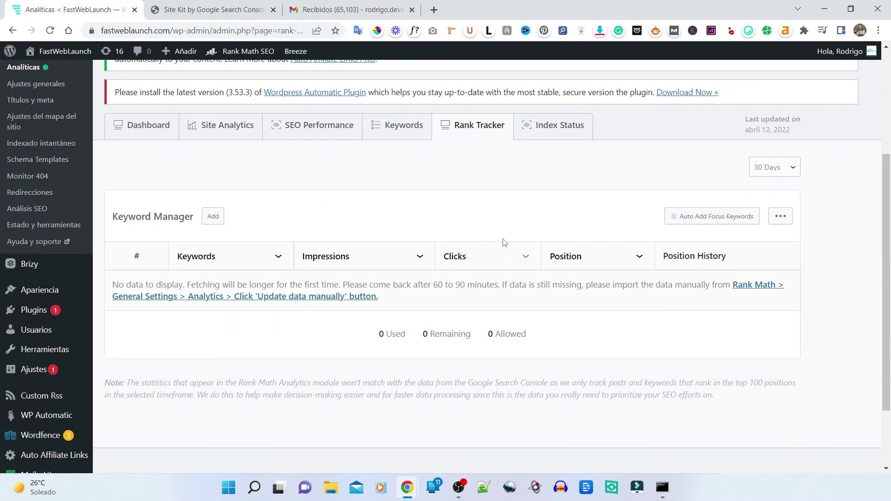
Reopen the Index Status report and review the posts' Google indexing status, last crawl and overall presence on Google.
click(550, 141)
scroll(491, 260, down, 18)
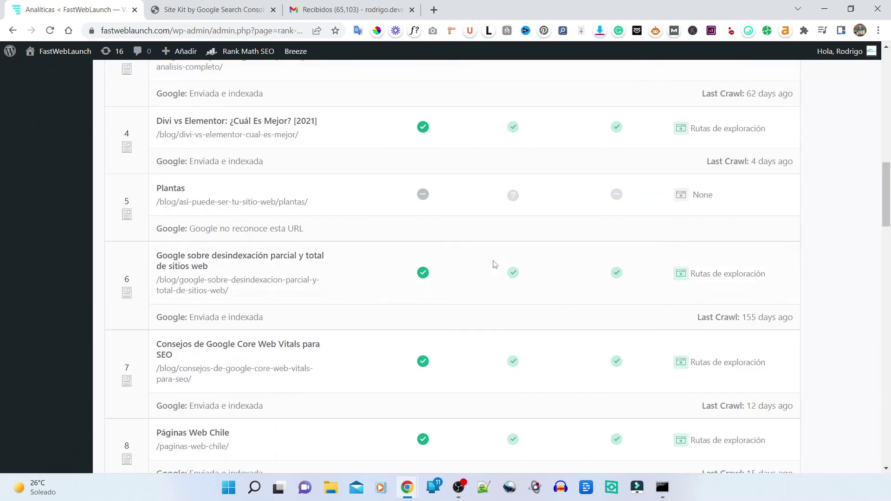
scroll(494, 267, up, 18)
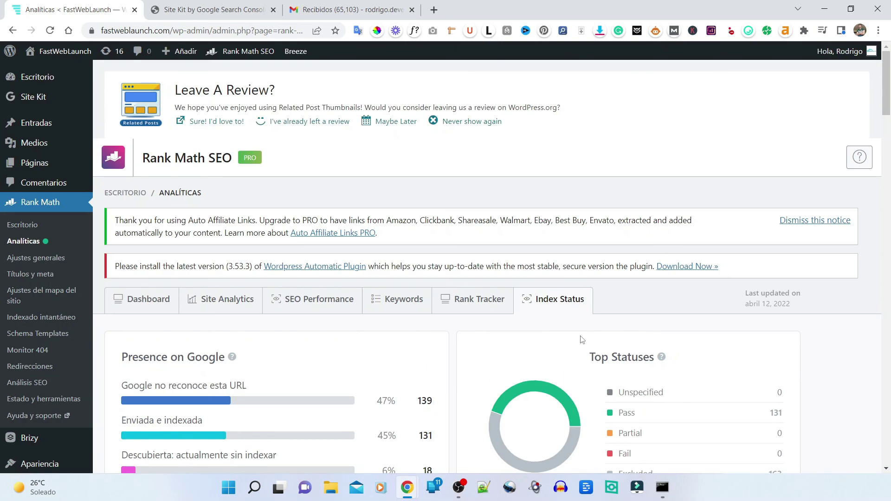